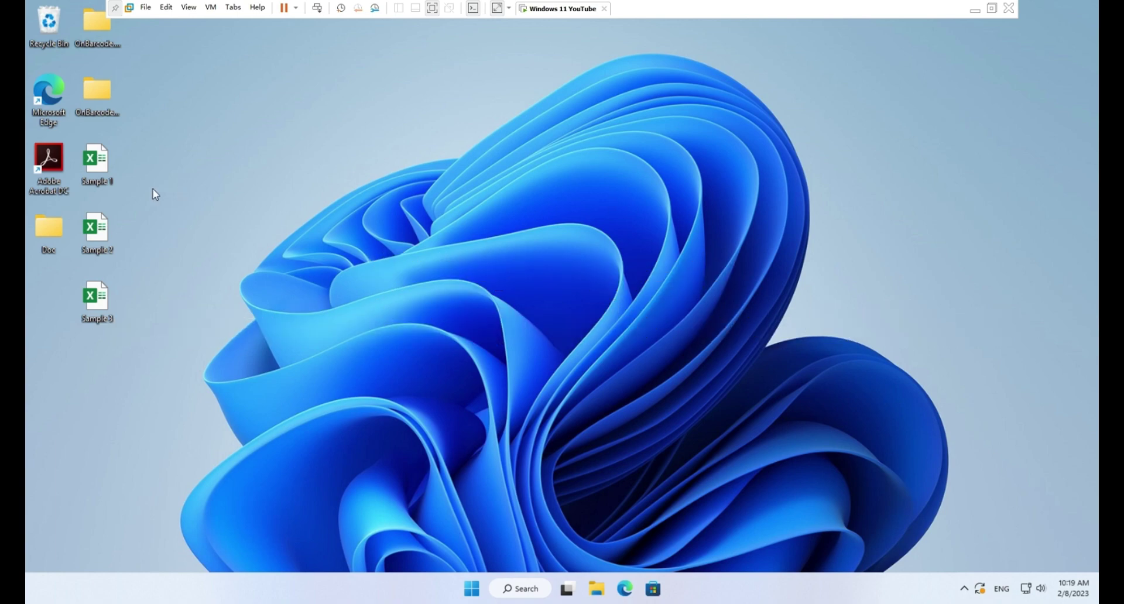
Open the Sample 1 workbook and display the OnBarcode barcode creation settings.
double_click(106, 179)
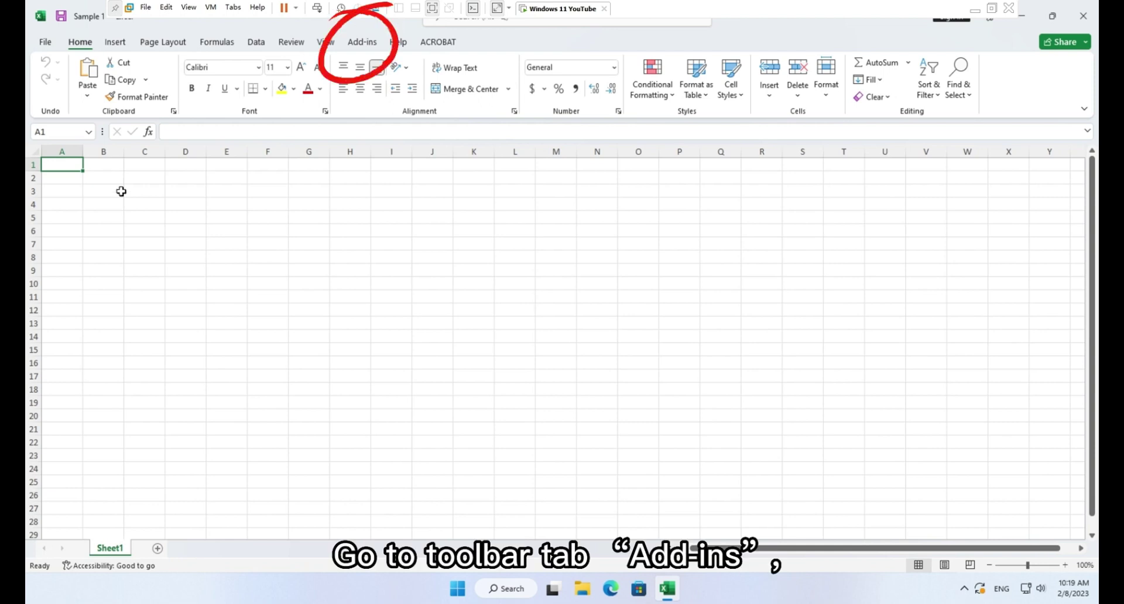
click(367, 45)
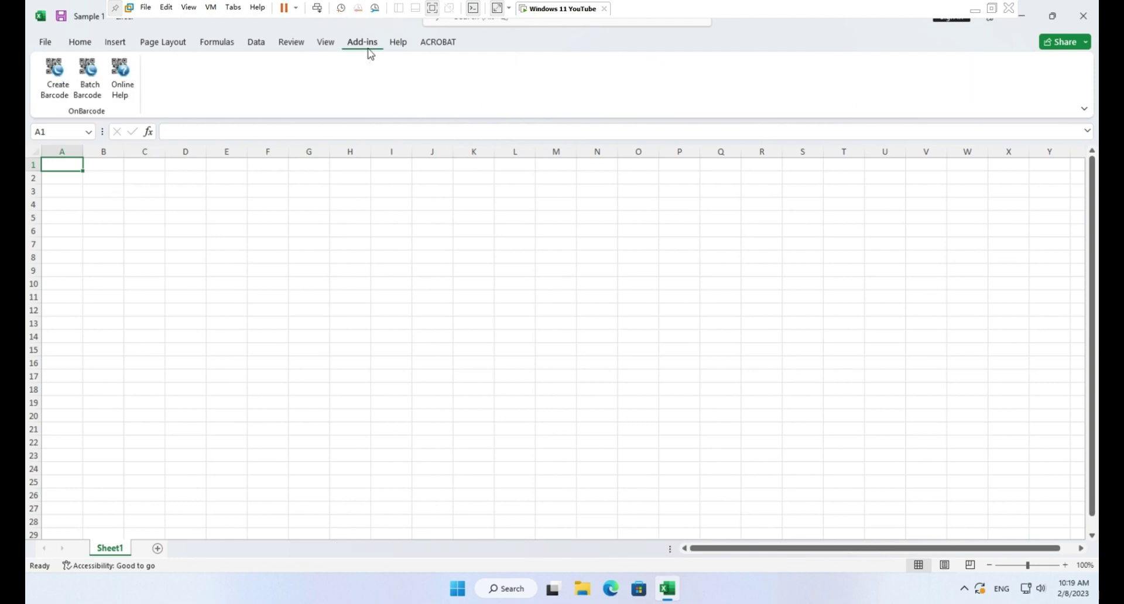
click(66, 86)
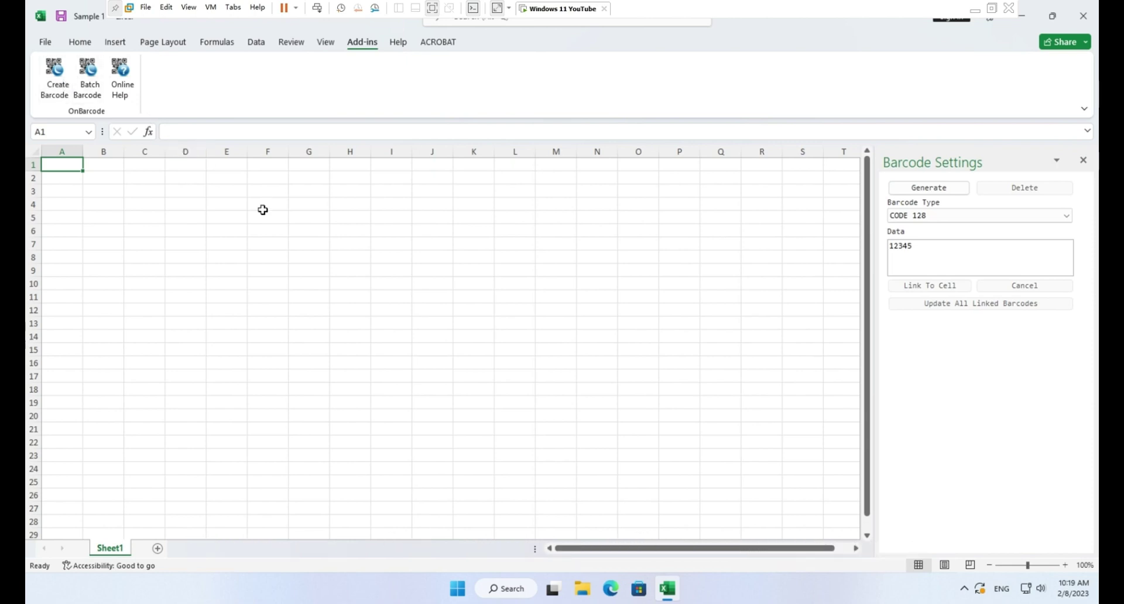
Generate a DATAMATRIX barcode with the data 12345 at cell G6.
click(317, 232)
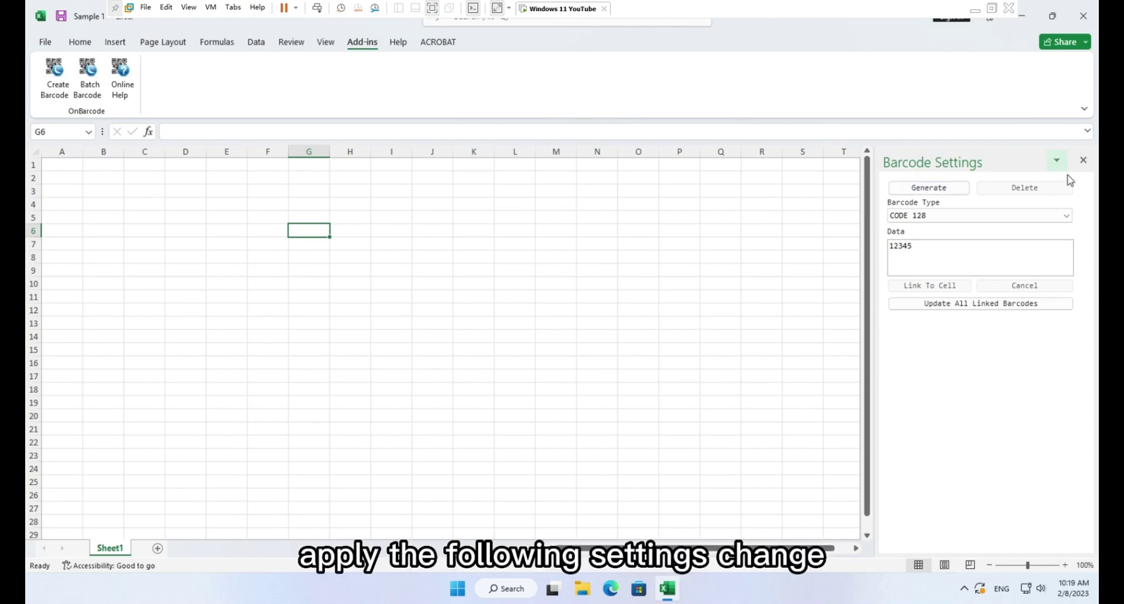
drag(908, 259, 863, 253)
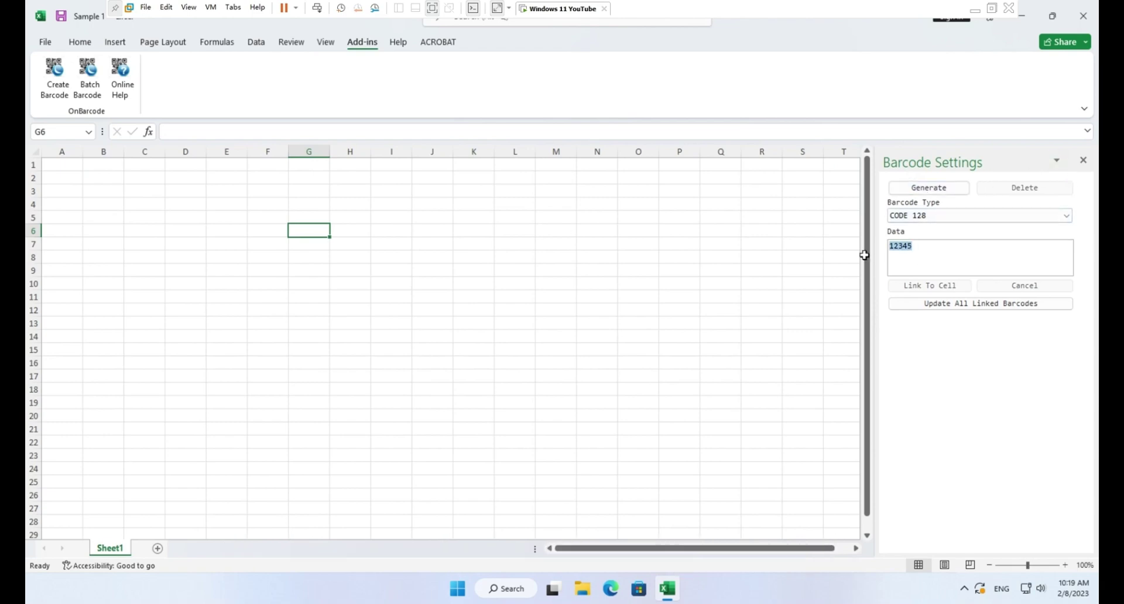
text(12345)
click(969, 216)
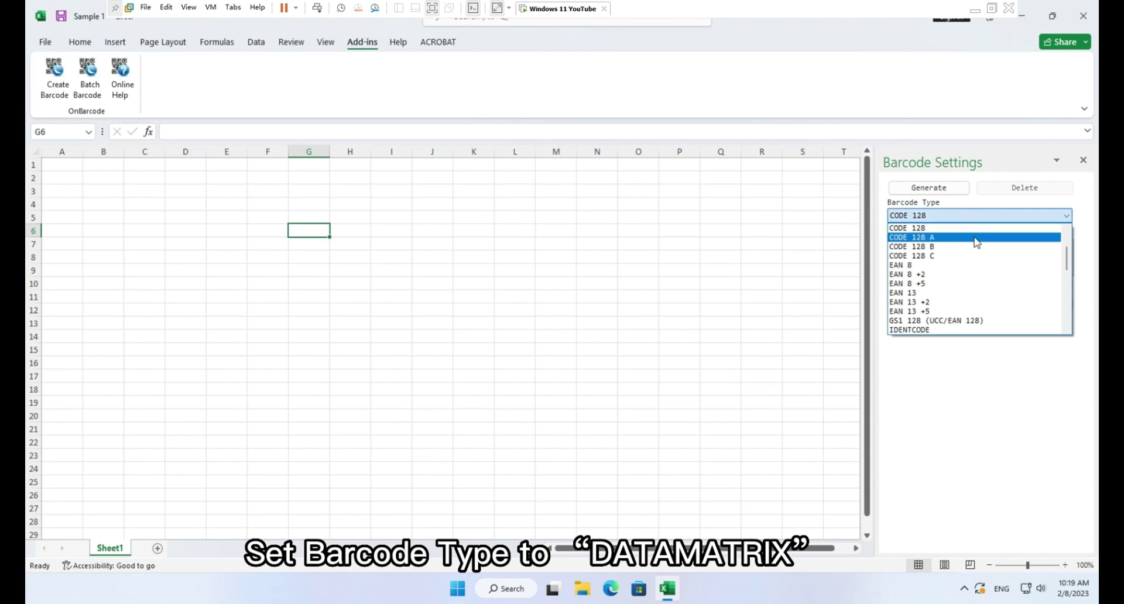
scroll(975, 240, down, 6)
scroll(978, 246, down, 3)
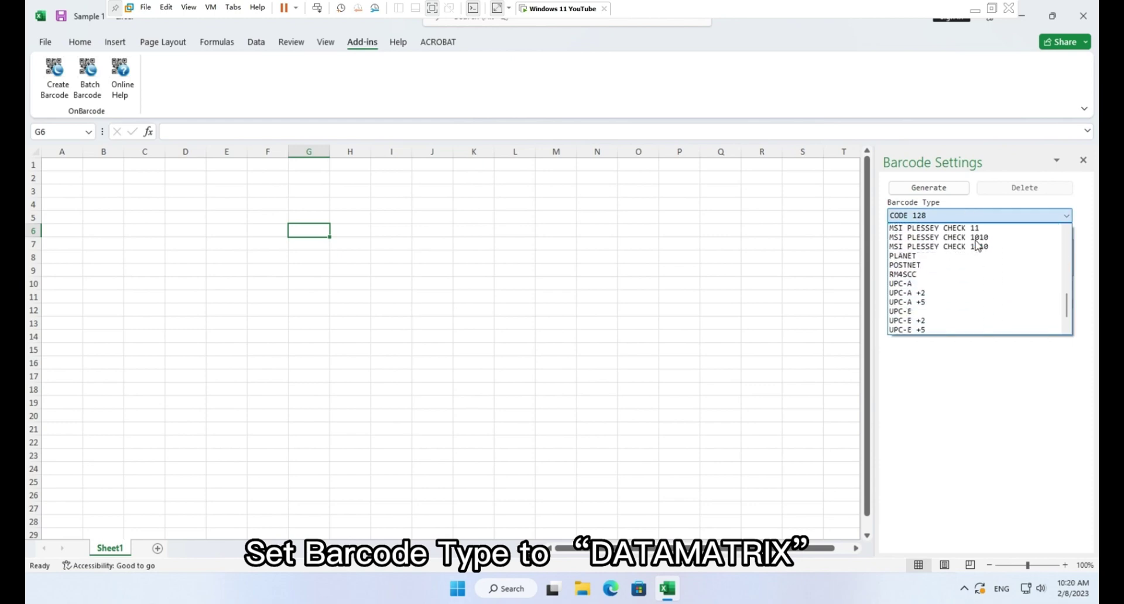
click(972, 319)
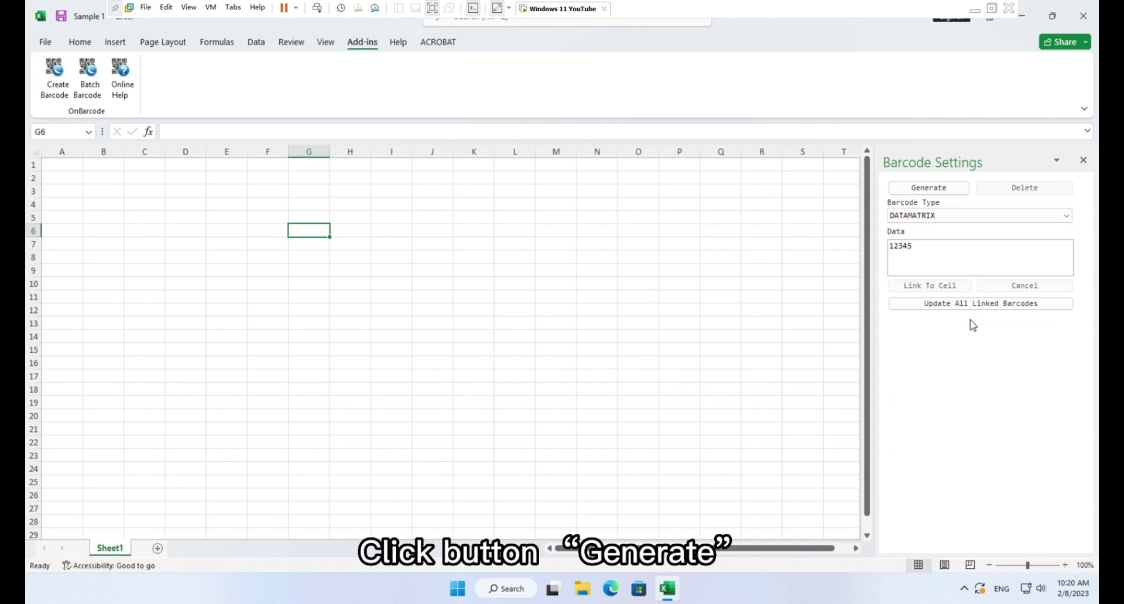
click(937, 189)
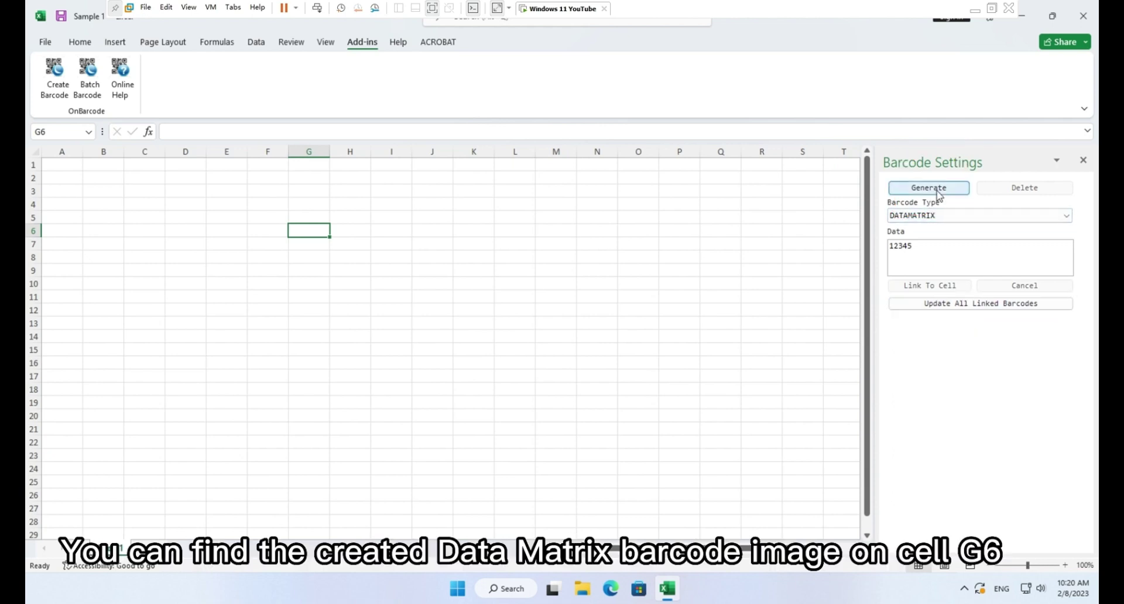
click(937, 189)
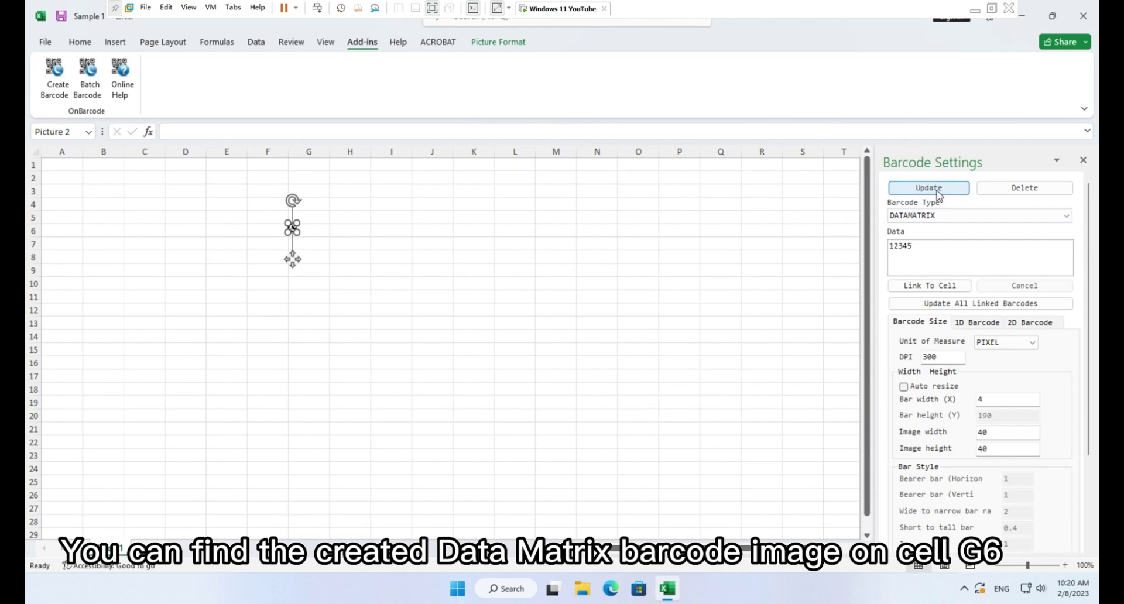
Set the barcode's bar width (X) to 12 pixels and update the image.
double_click(1007, 399)
text(12)
click(930, 188)
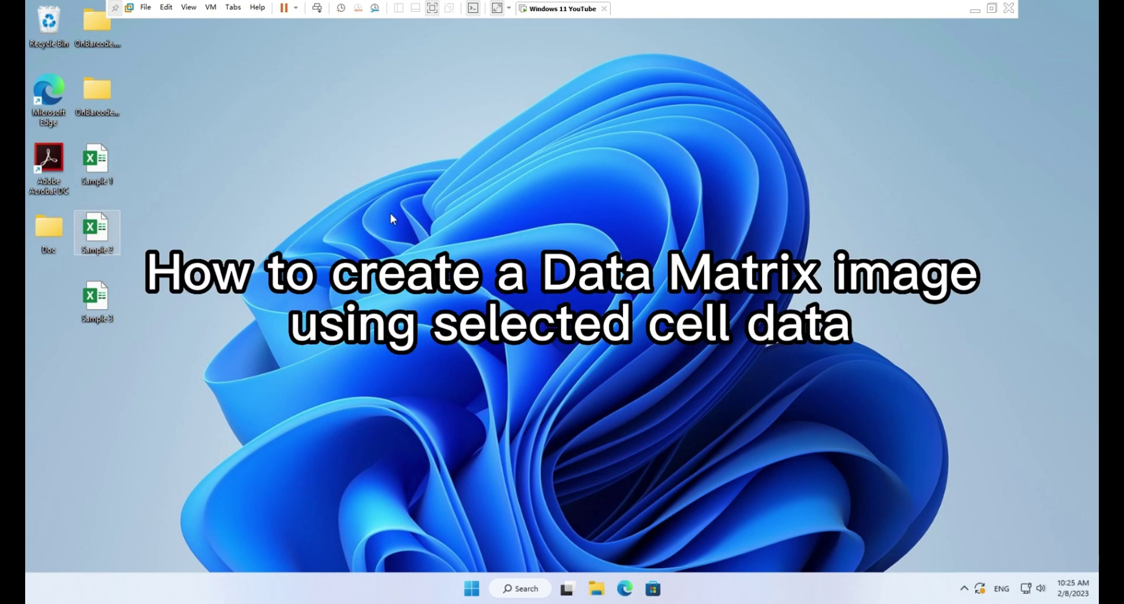
Open the Sample 2 workbook and display the barcode creation settings with cell I4 selected.
double_click(111, 233)
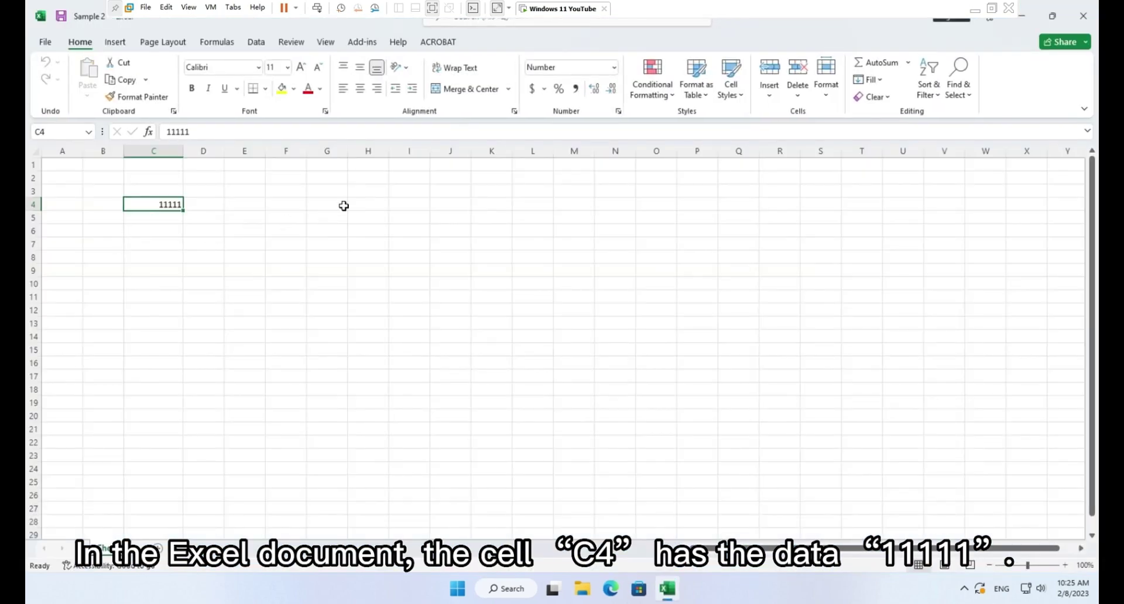
click(423, 207)
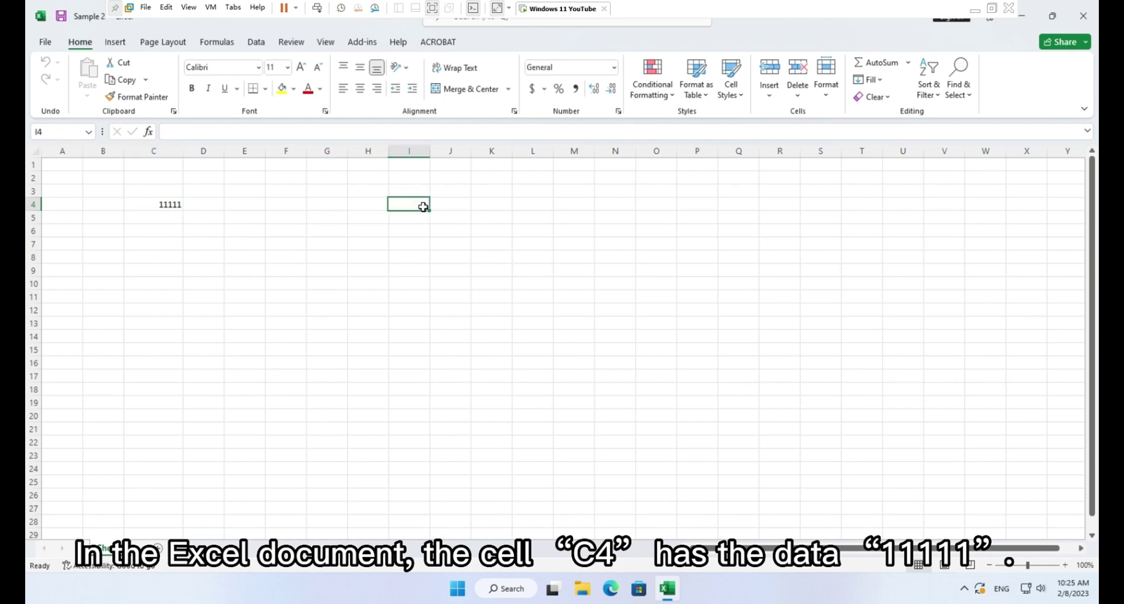
click(366, 42)
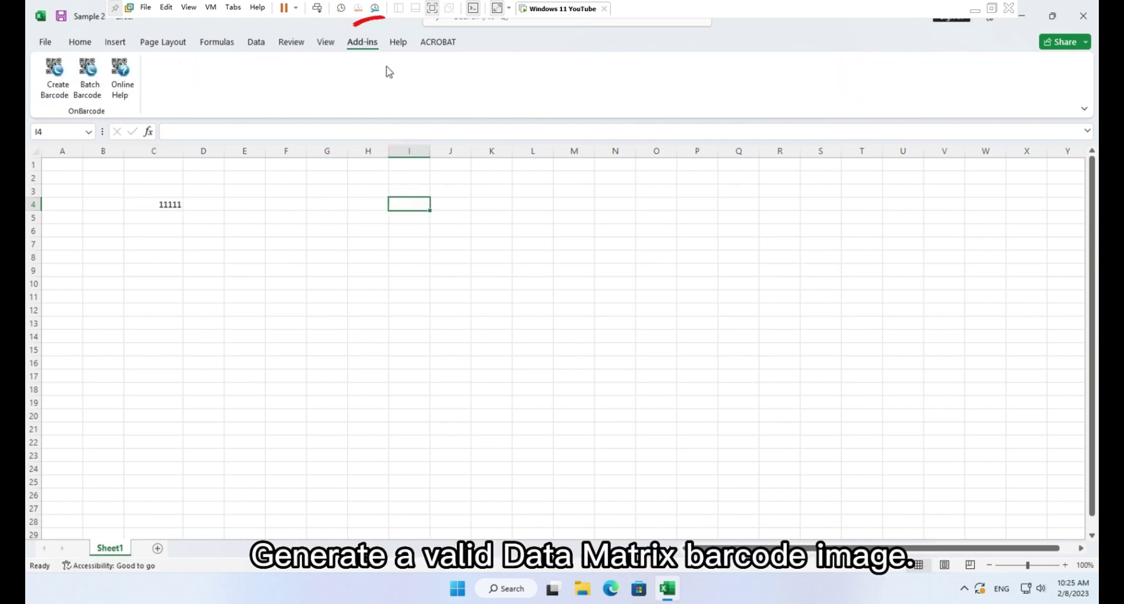
click(72, 99)
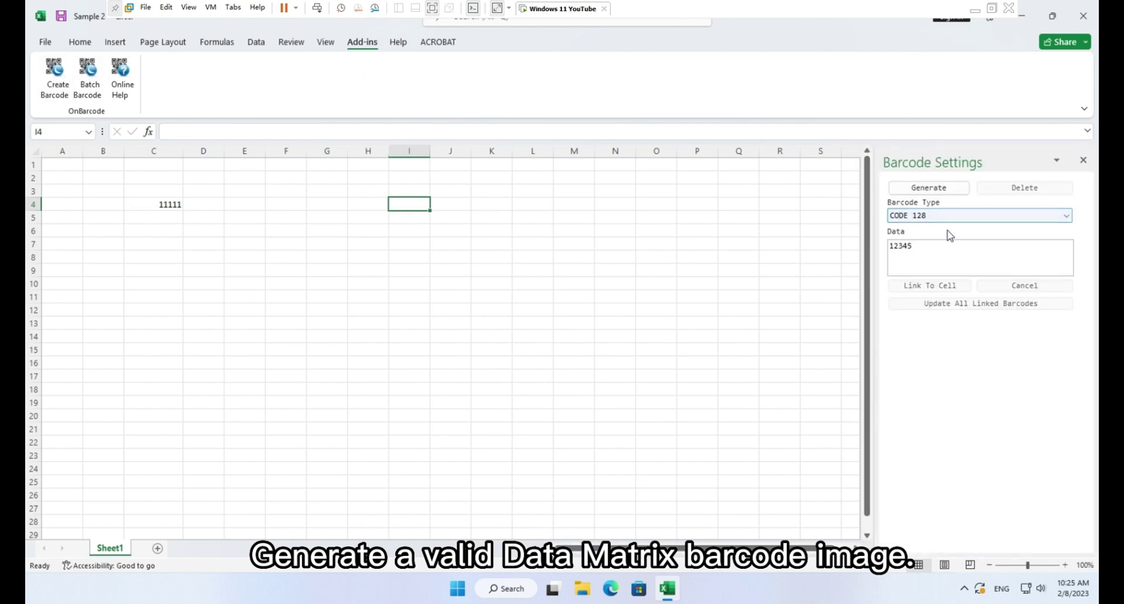
Generate a barcode of type DATAMATRIX with the default data at cell I4.
click(949, 215)
scroll(953, 275, down, 10)
click(952, 322)
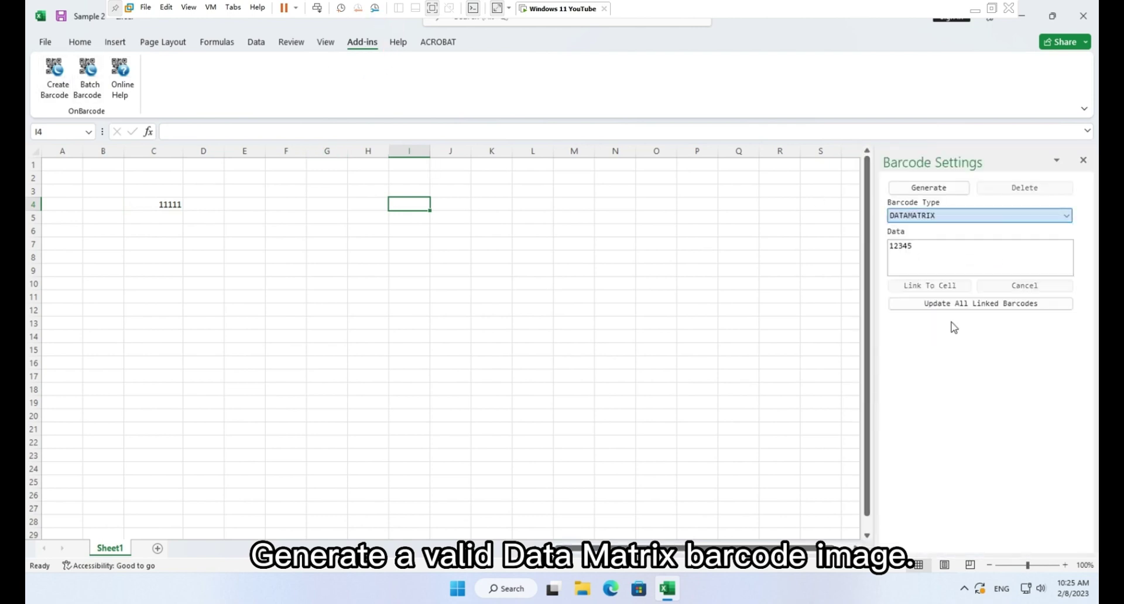
click(930, 188)
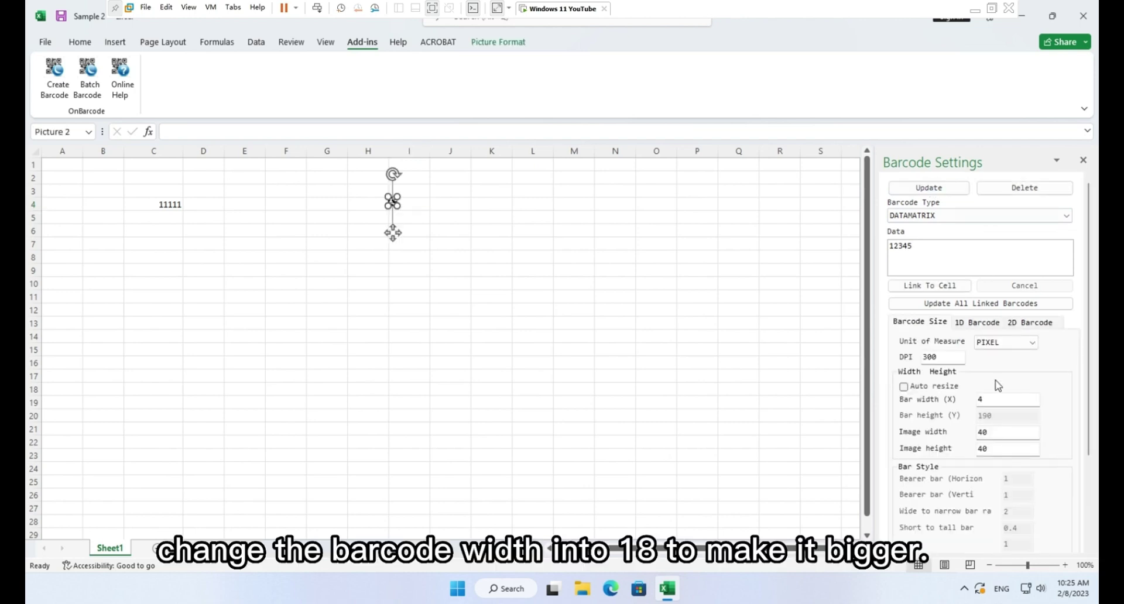
Set the bar width (X) of the barcode at I4 to 18 pixels and update the image.
double_click(990, 400)
text(18)
click(931, 189)
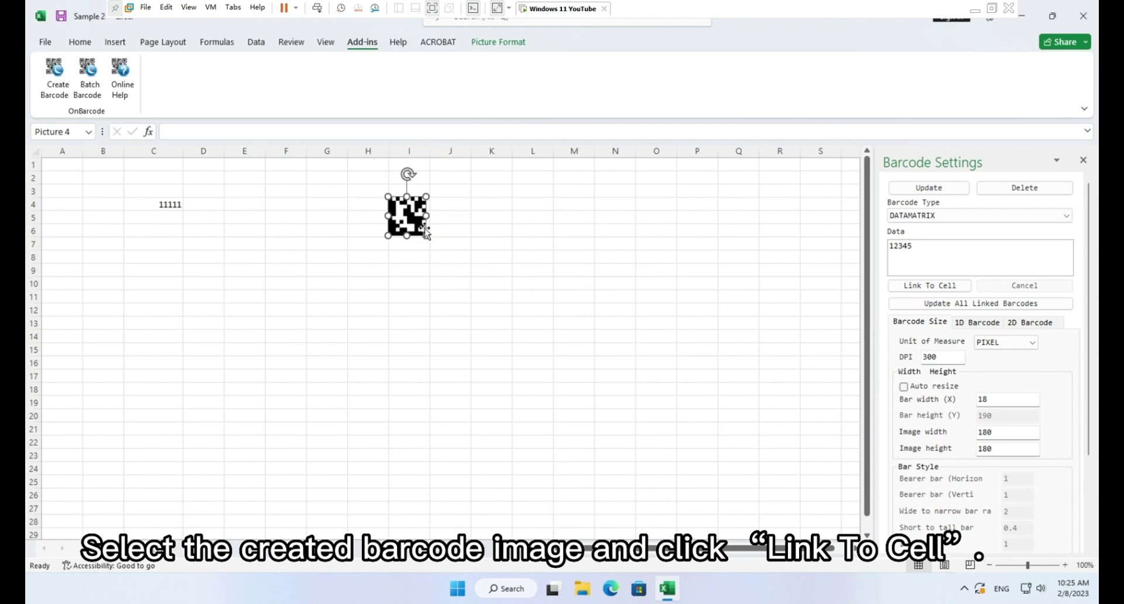
Link the barcode image's data to cell C4 and update it.
click(961, 287)
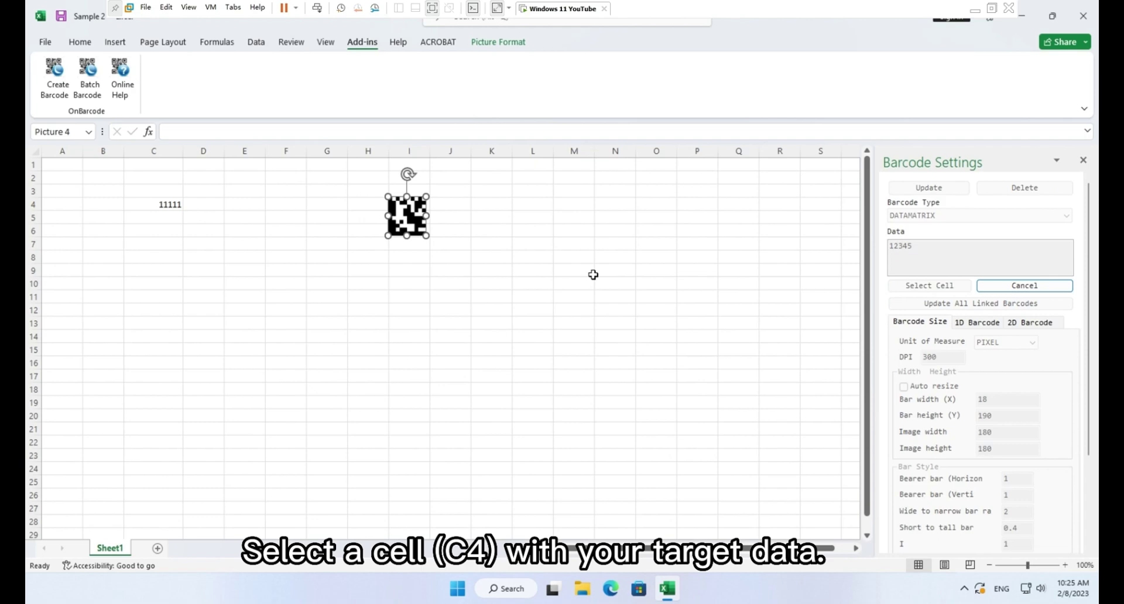
click(170, 209)
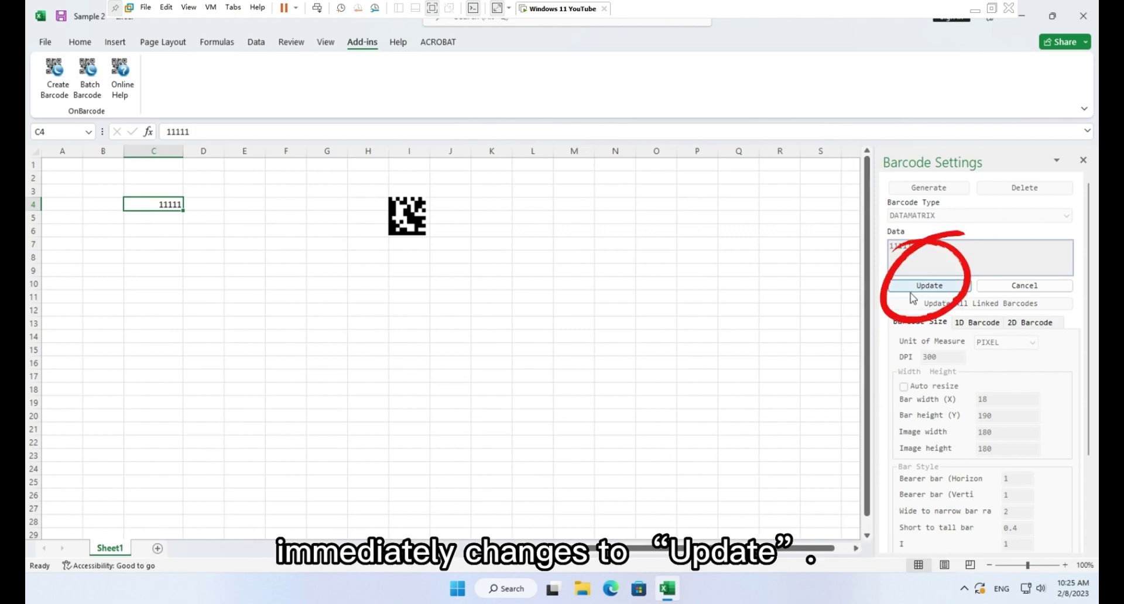
click(951, 288)
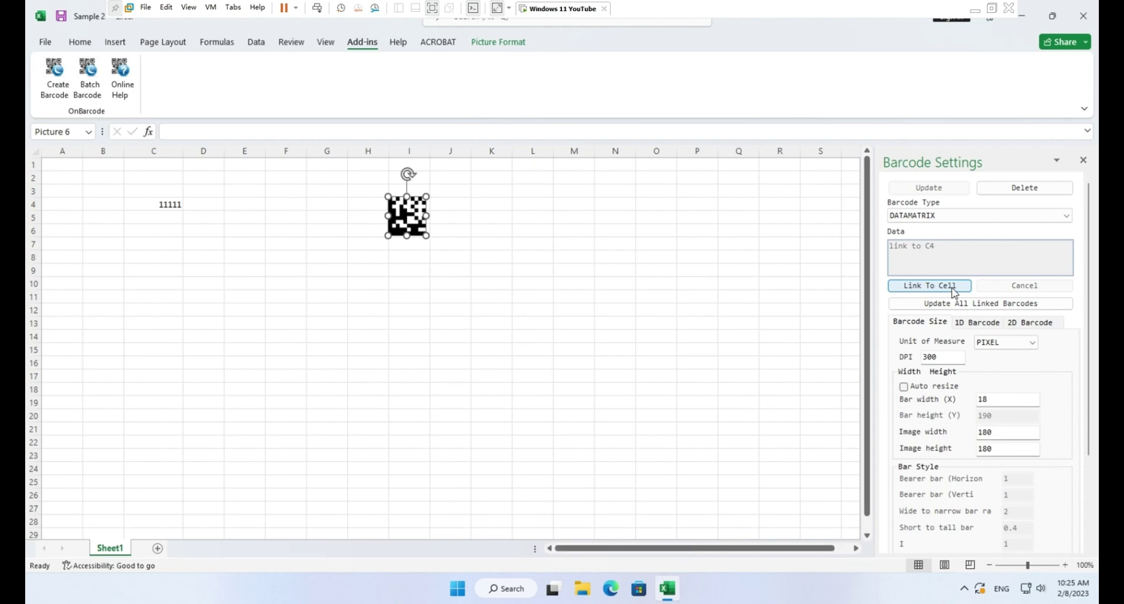
Change cell C4 to 22222 and update the selected linked barcode image with the new data.
click(180, 209)
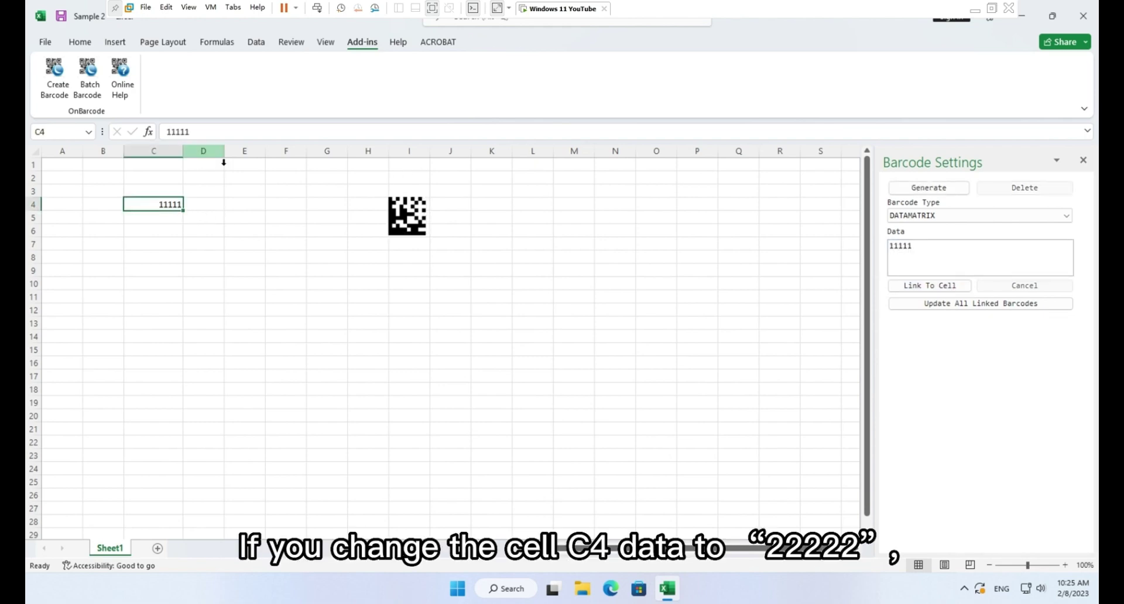
double_click(178, 131)
text(22222)
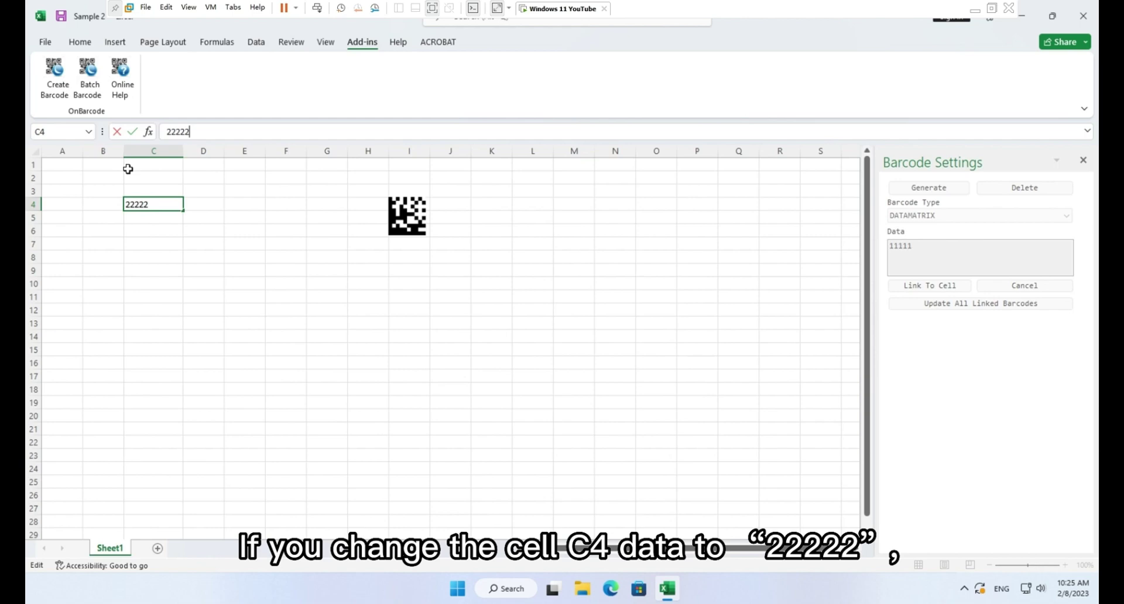
click(417, 222)
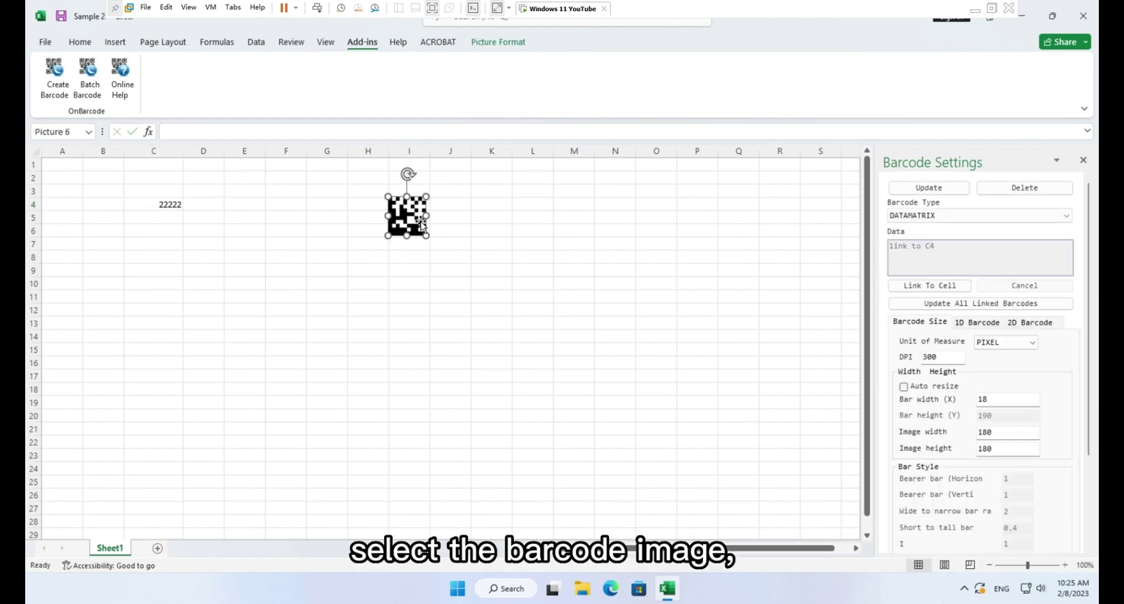
click(949, 192)
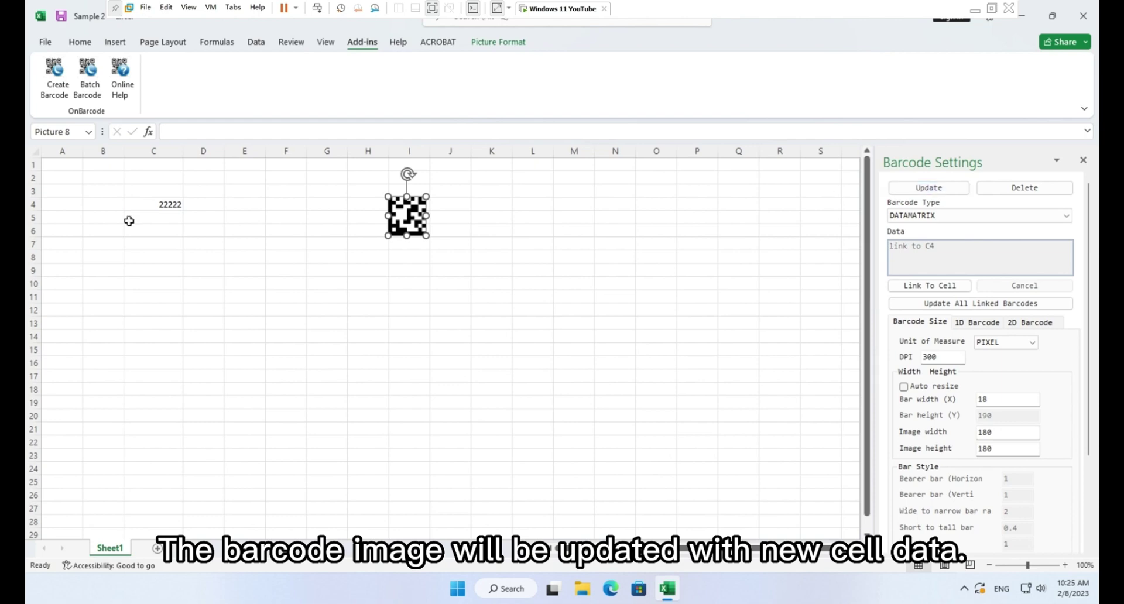
Change cell C4 to 33333 and update all linked barcodes at once.
click(165, 205)
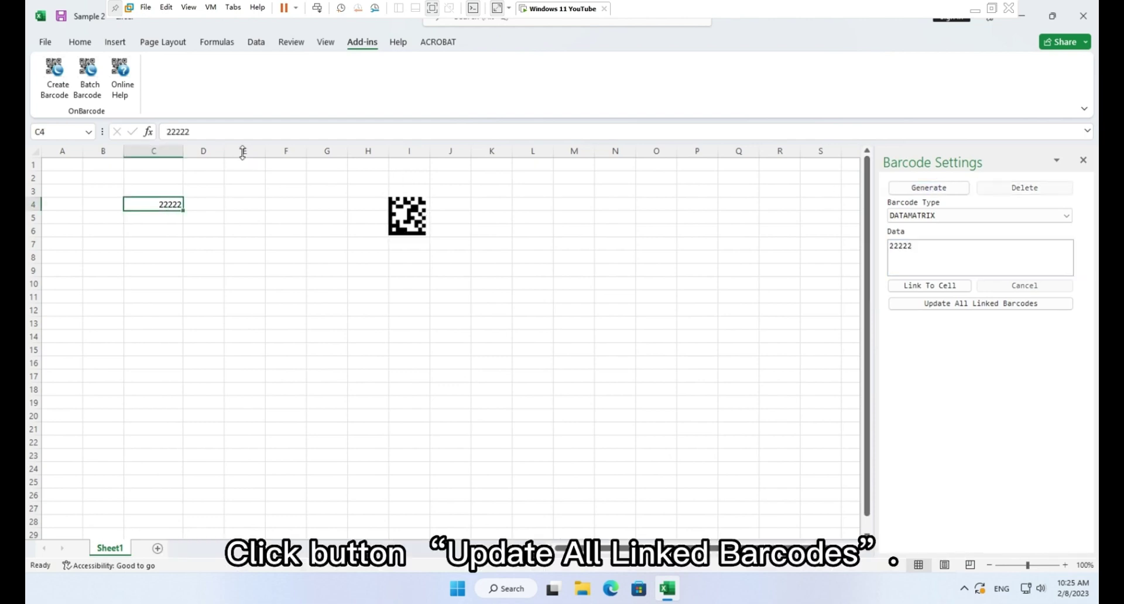
text(33333)
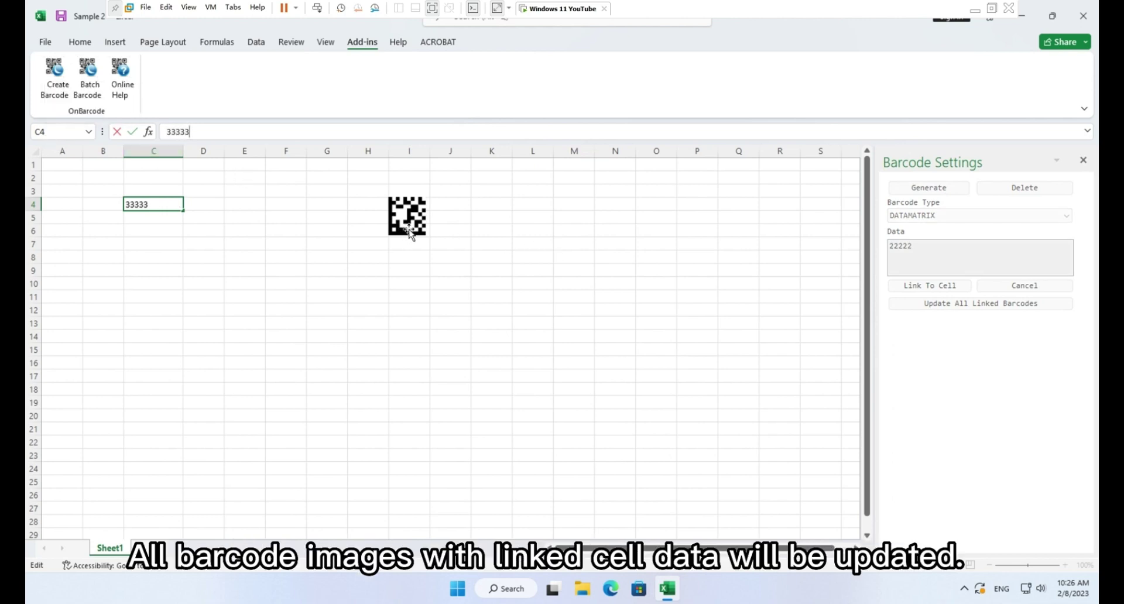
click(970, 304)
click(970, 305)
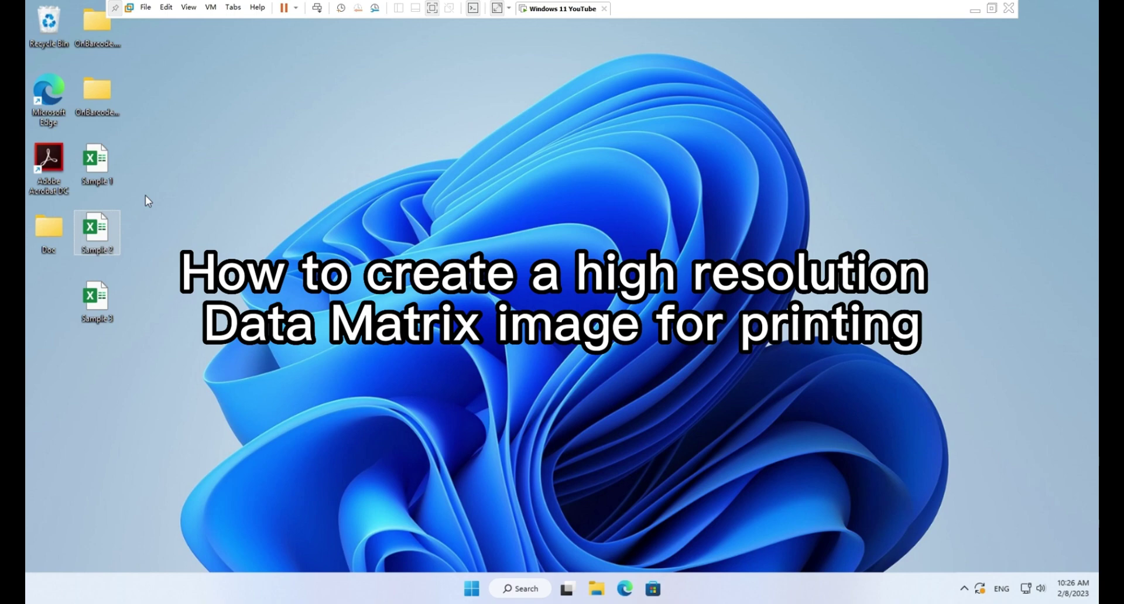
Open the Sample 1 workbook from the desktop again.
double_click(103, 174)
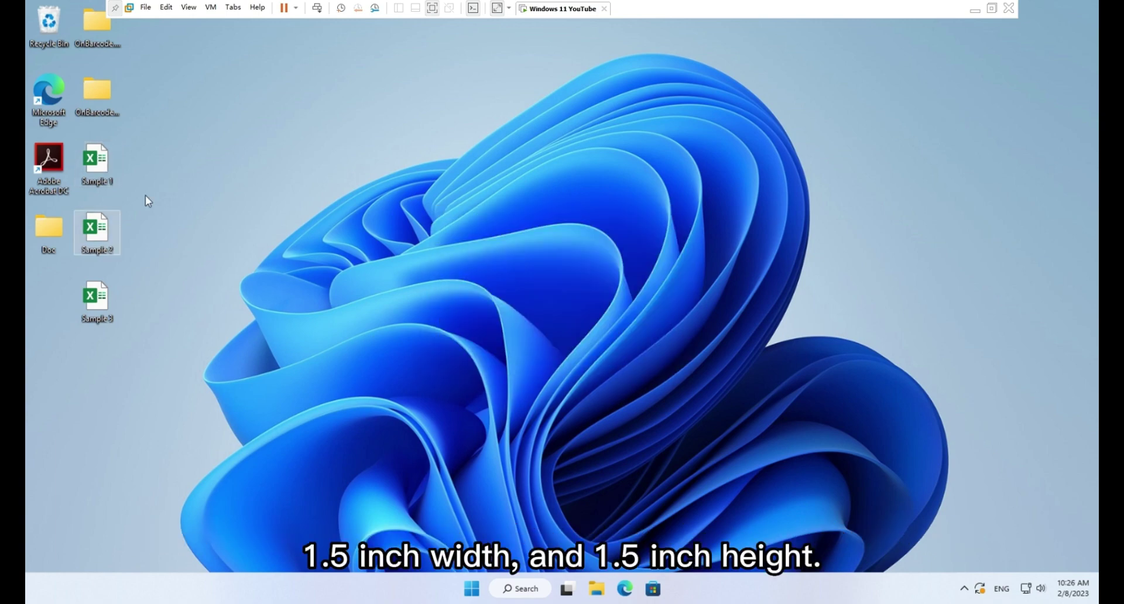
double_click(103, 176)
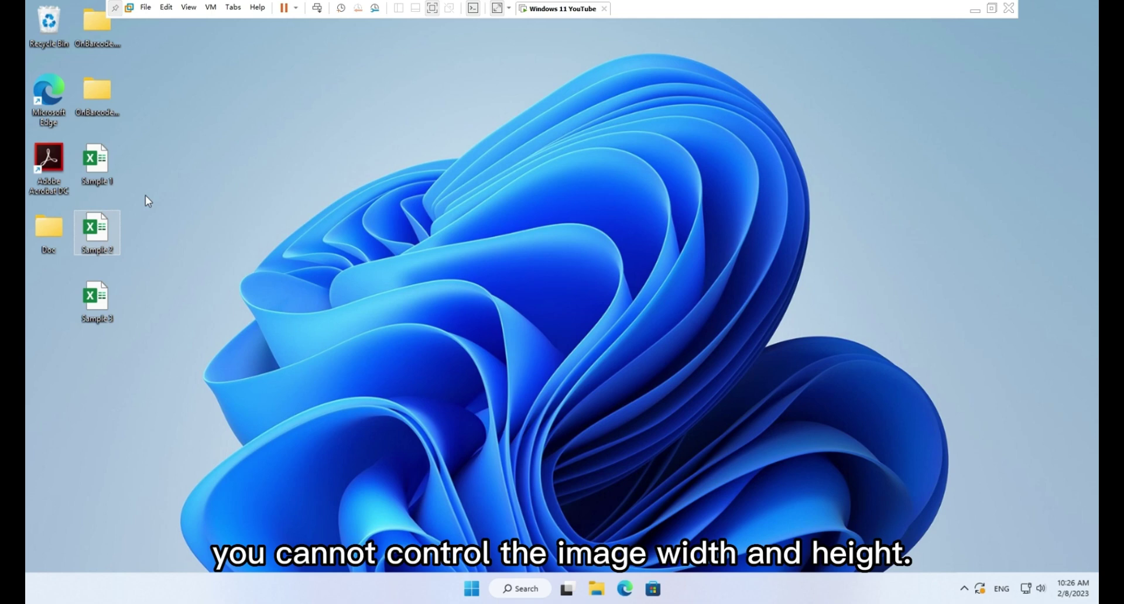
double_click(103, 176)
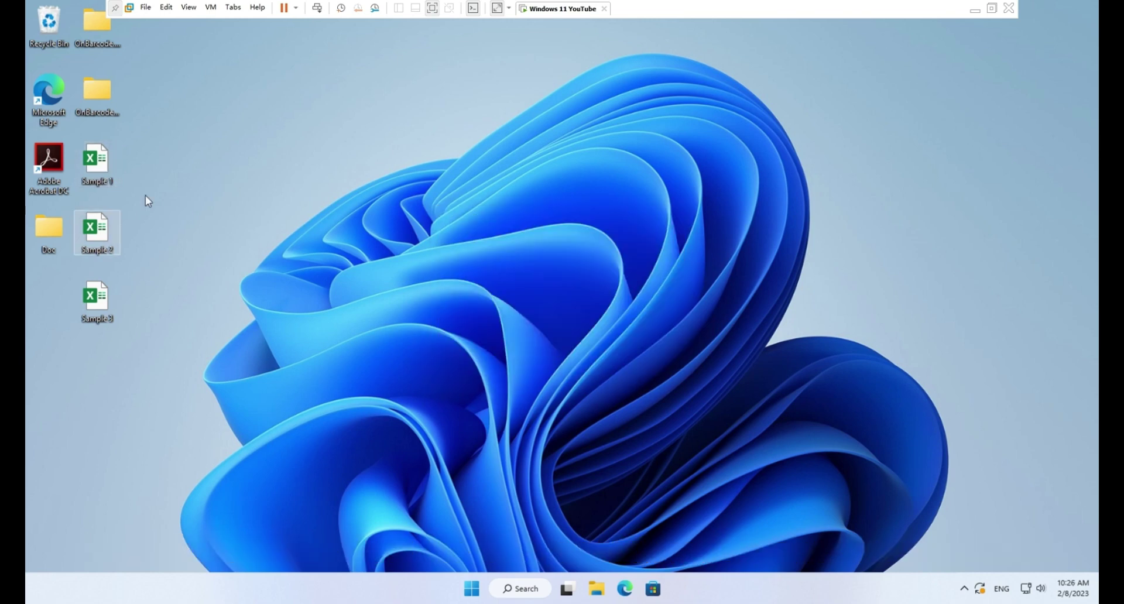
double_click(103, 175)
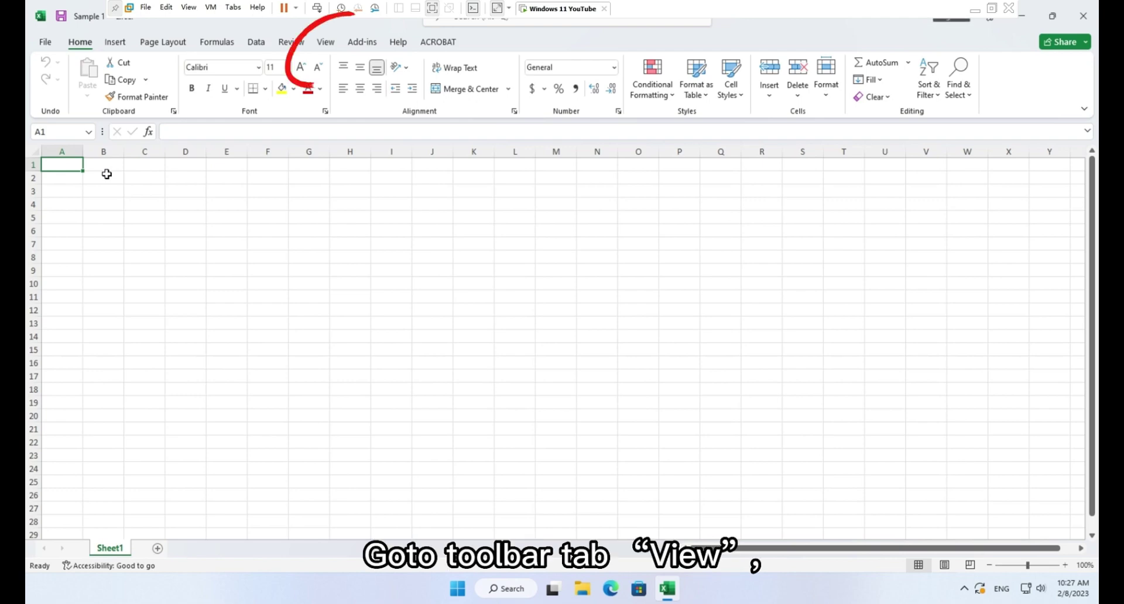
Switch the worksheet to Page Layout view and select cell B2 as the barcode location.
click(324, 43)
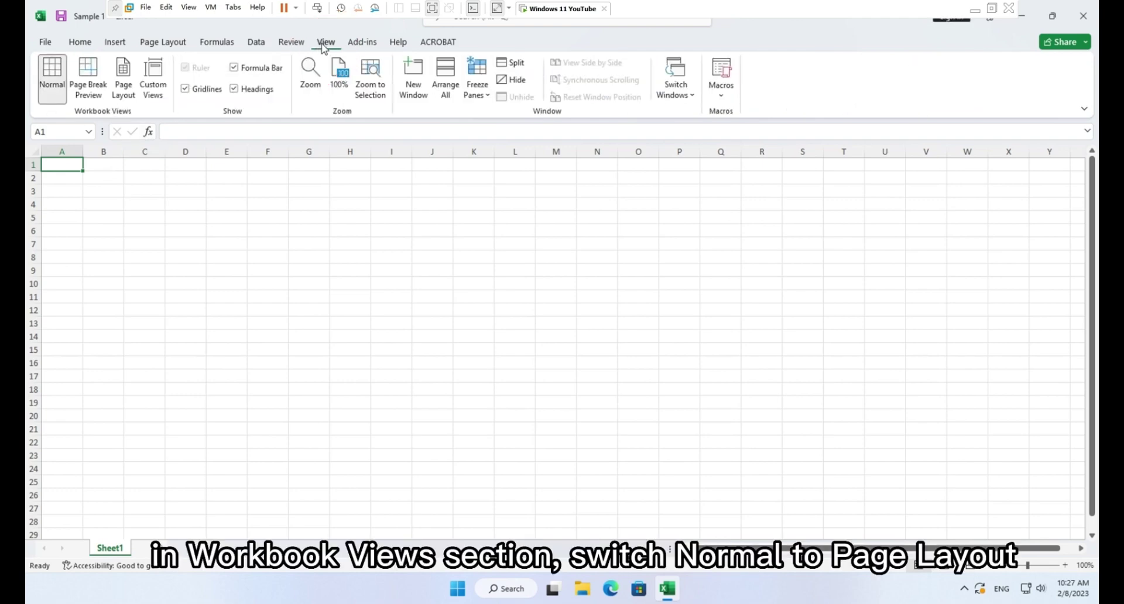
click(121, 88)
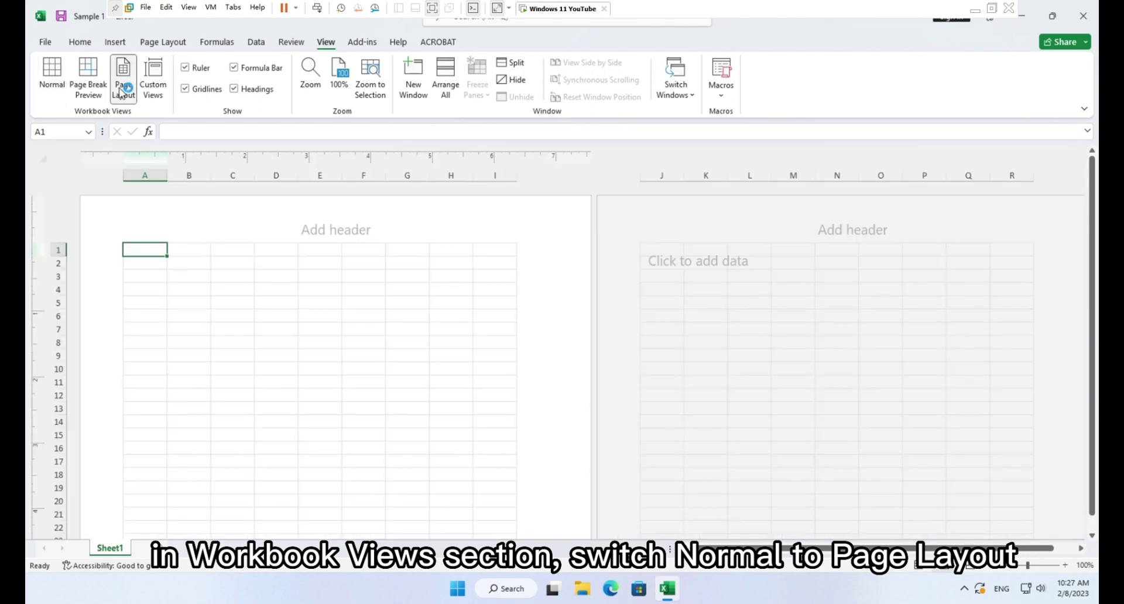
click(189, 267)
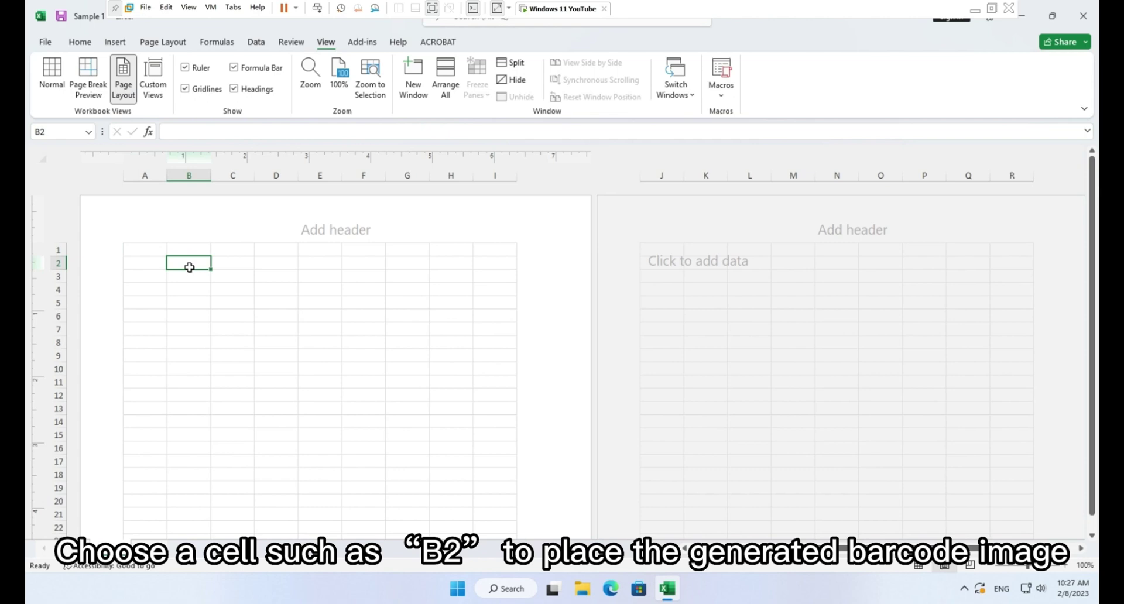
Generate a DATAMATRIX barcode with the data 12345 at cell B2 using the OnBarcode add-in.
click(369, 44)
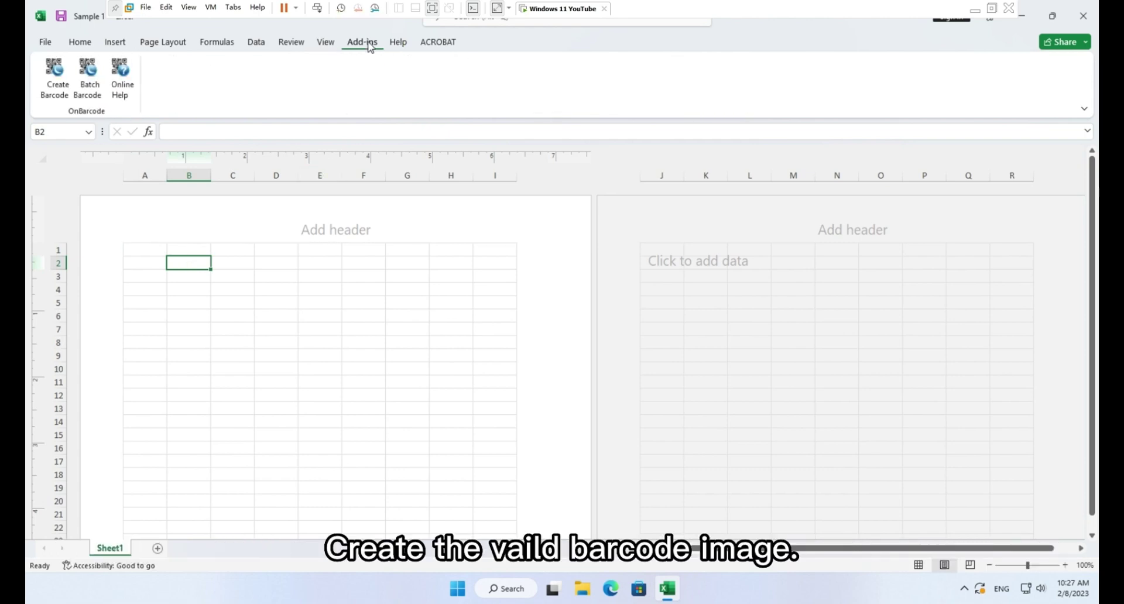
click(55, 97)
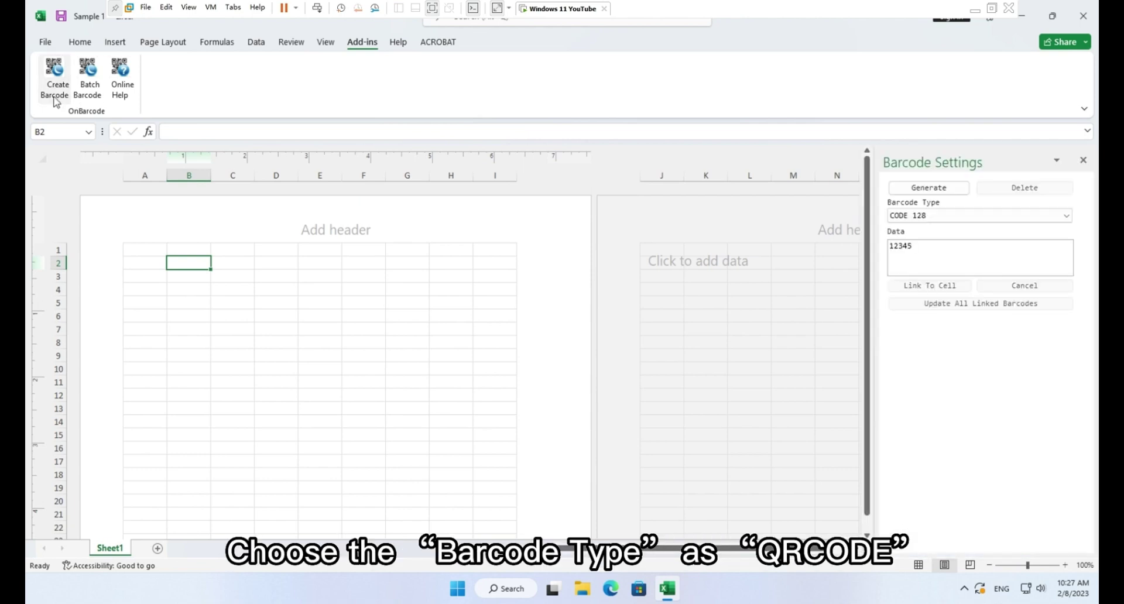
click(937, 217)
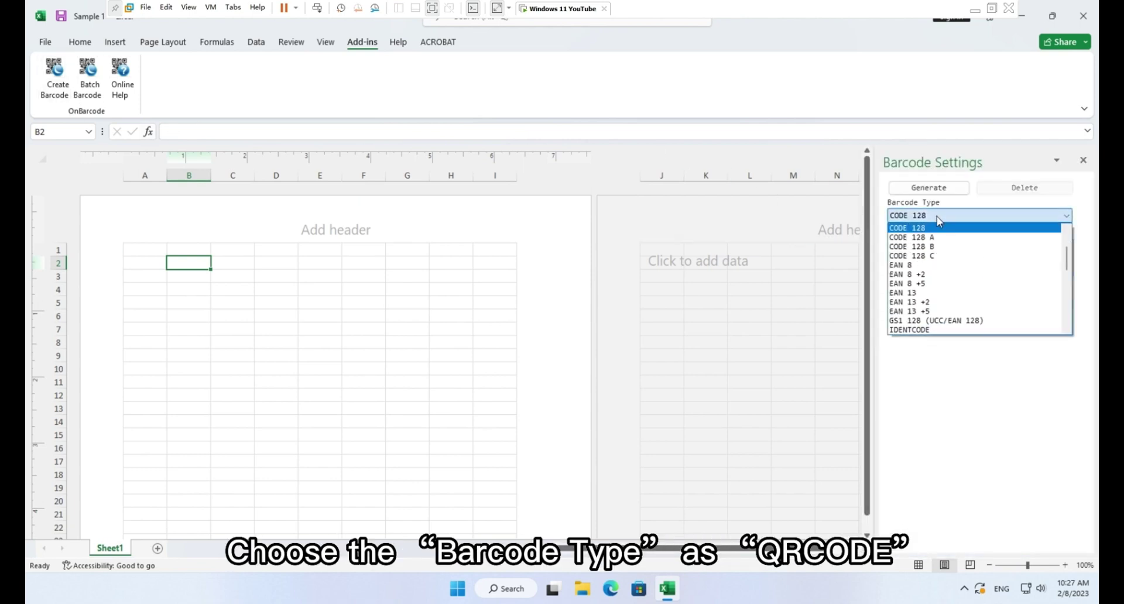
scroll(949, 269, down, 10)
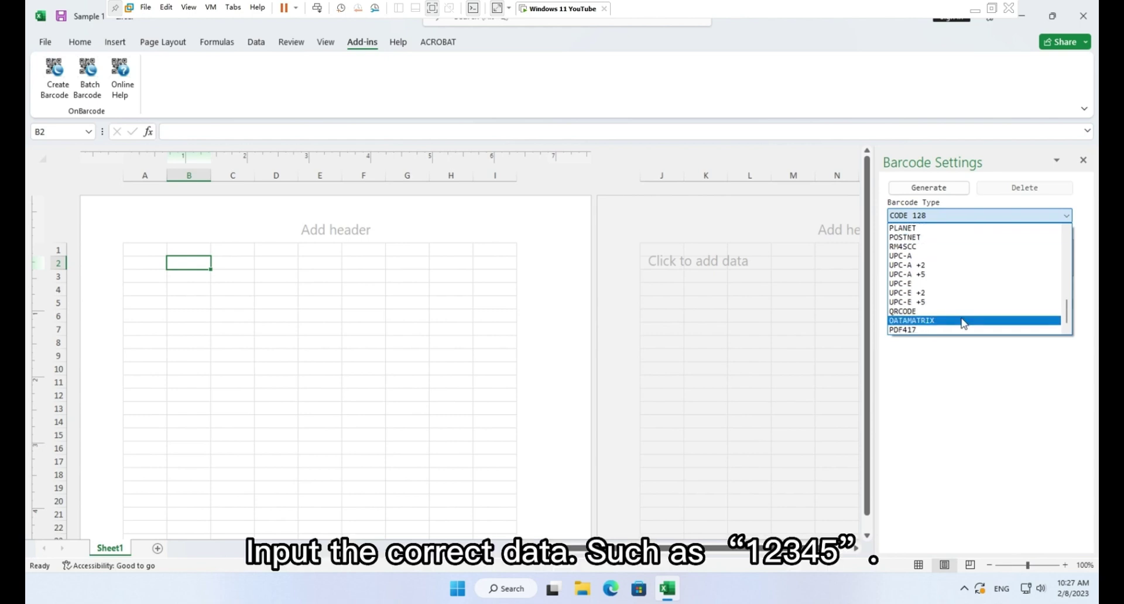
click(962, 321)
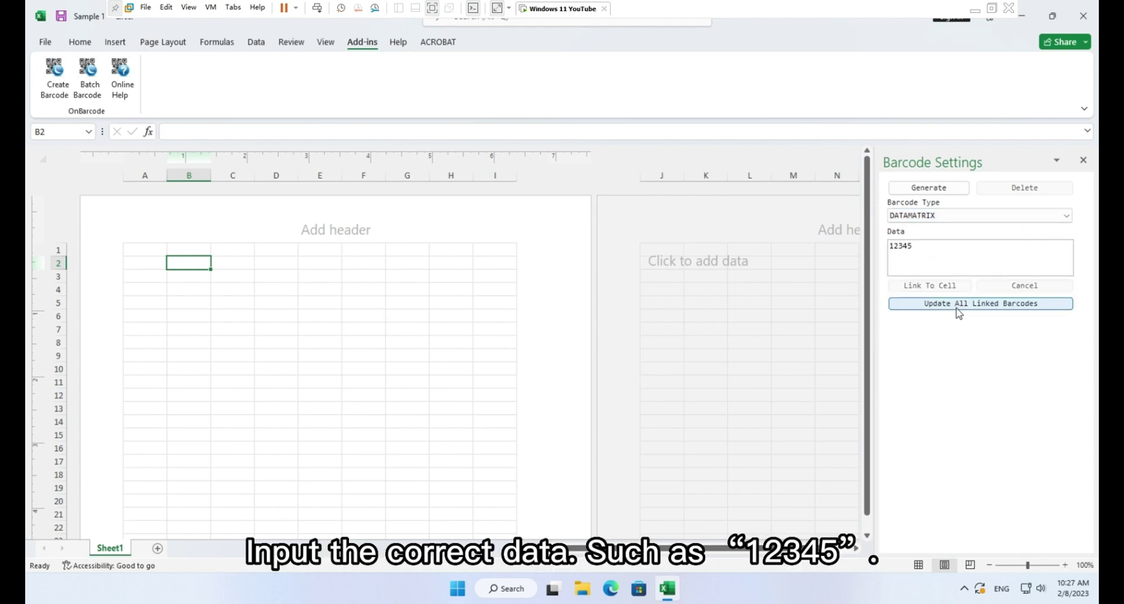
drag(939, 272, 812, 251)
text(12345)
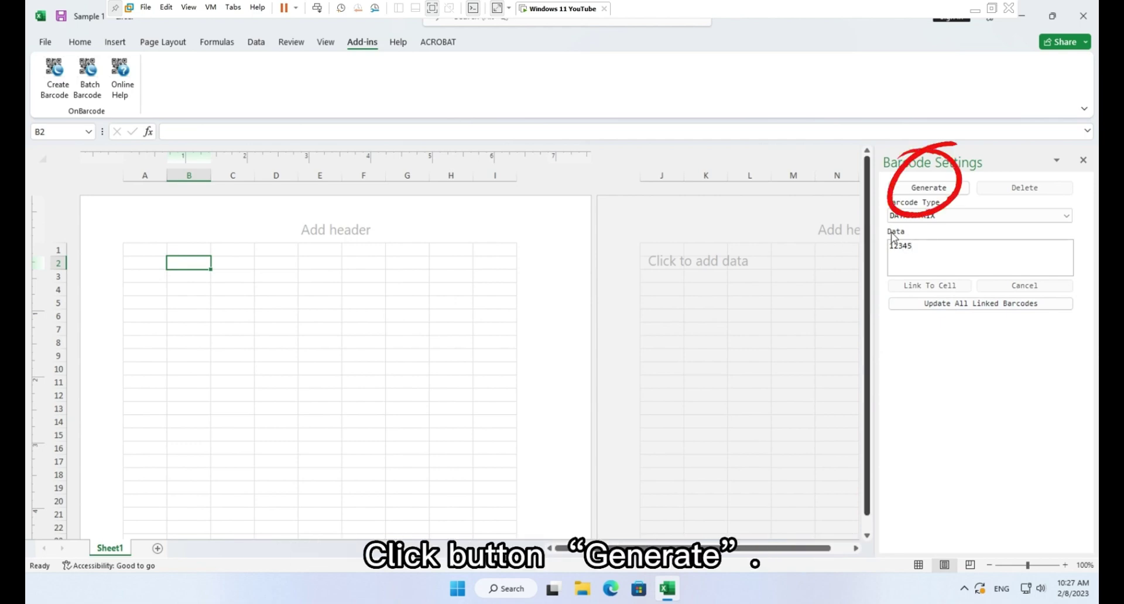
click(956, 189)
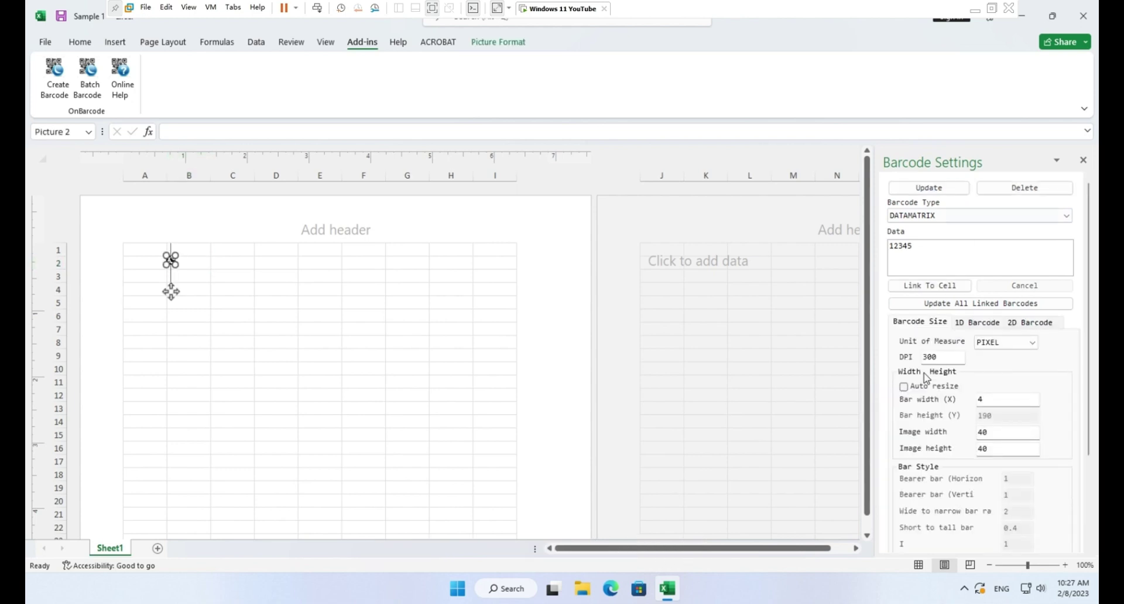
Enable auto resize for the barcode, with INCH as the unit of measure and a resolution of 900 DPI.
click(905, 387)
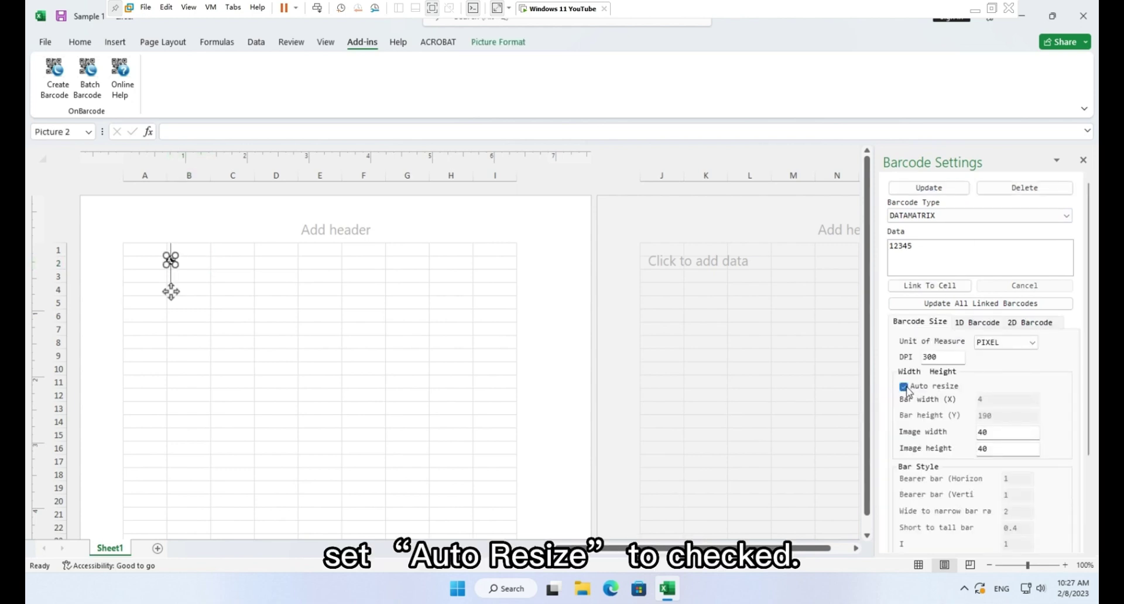
click(1022, 344)
click(1020, 368)
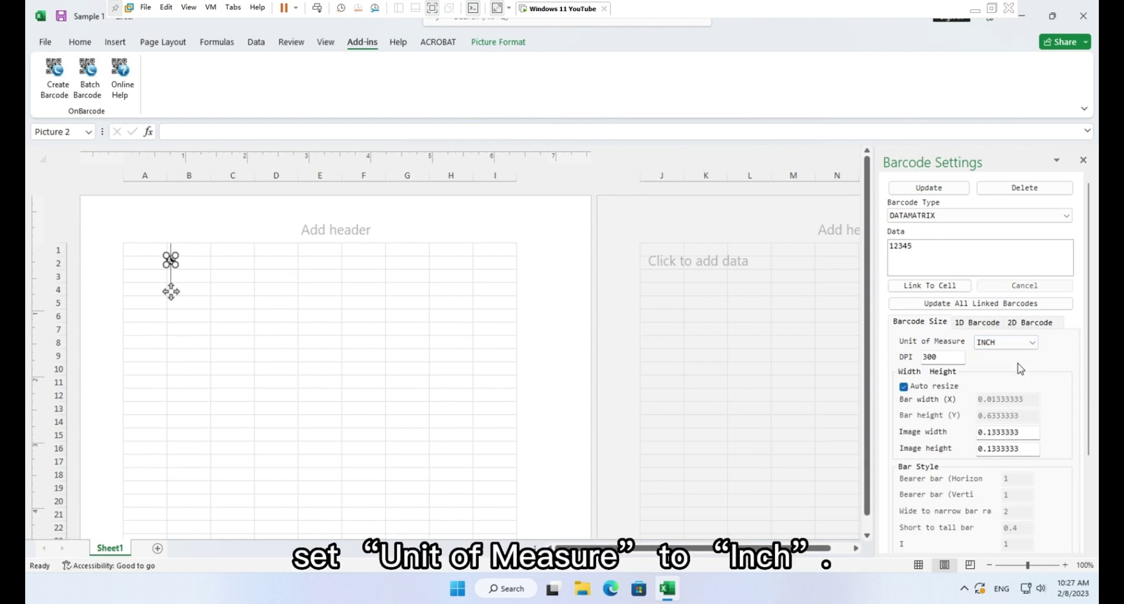
drag(954, 358, 891, 357)
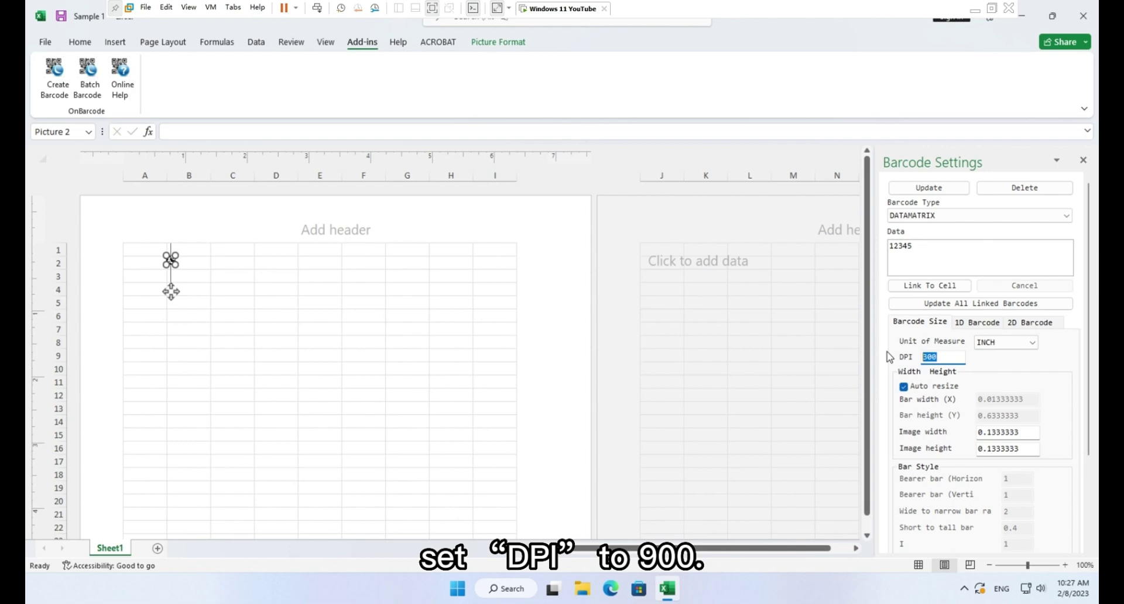
text(900)
Set the barcode's image width and image height to 1.5 inches and update the barcode image.
scroll(1054, 468, down, 3)
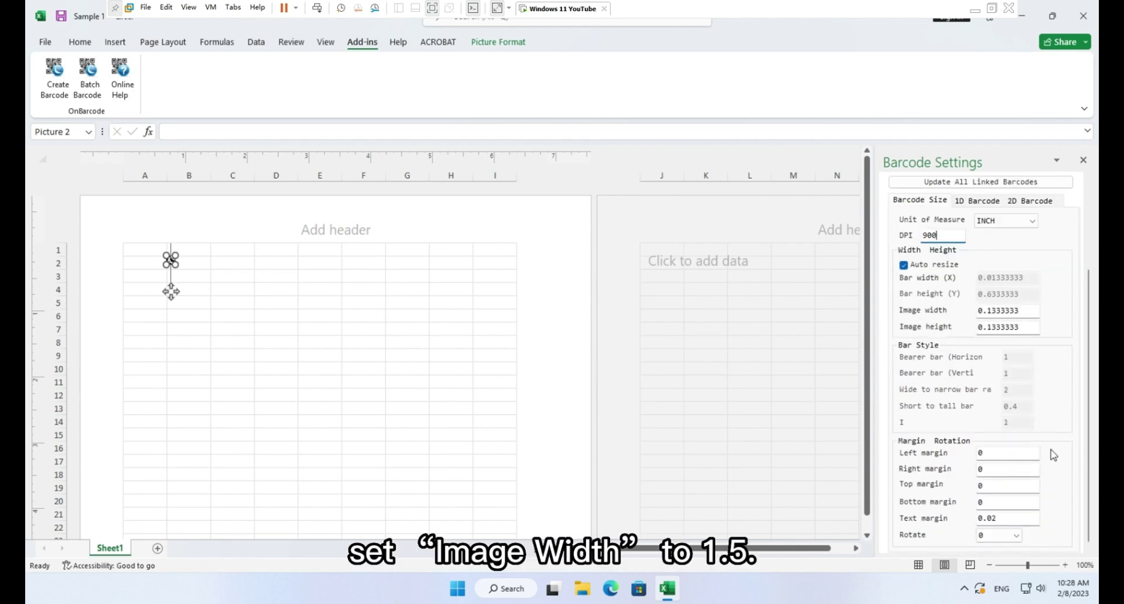
drag(1037, 317, 909, 315)
text(1)
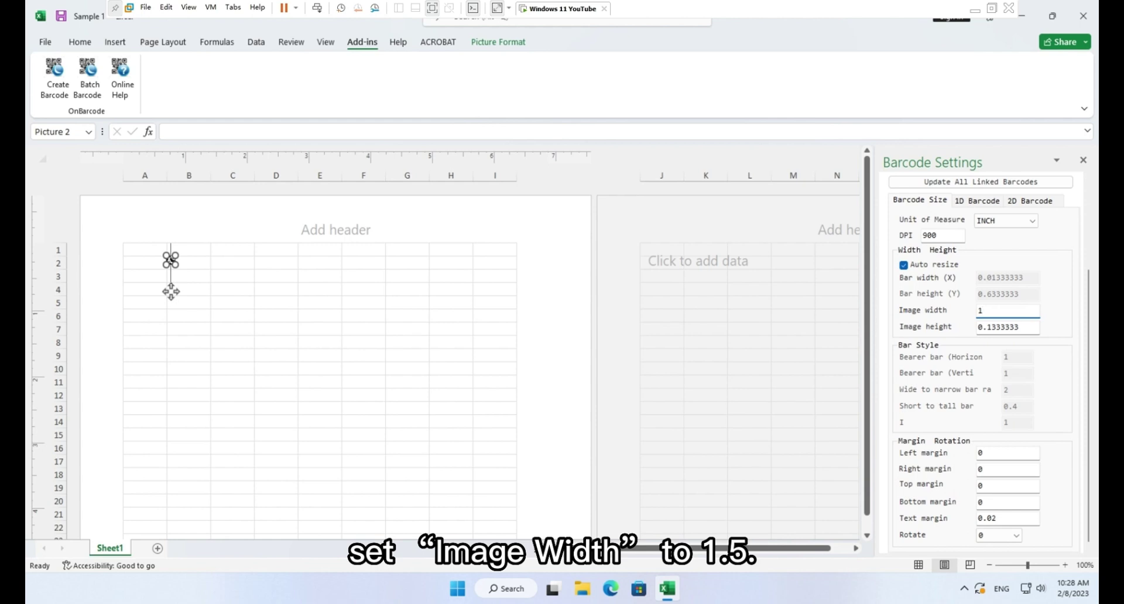
text(.5)
drag(1038, 326, 929, 332)
text(1.)
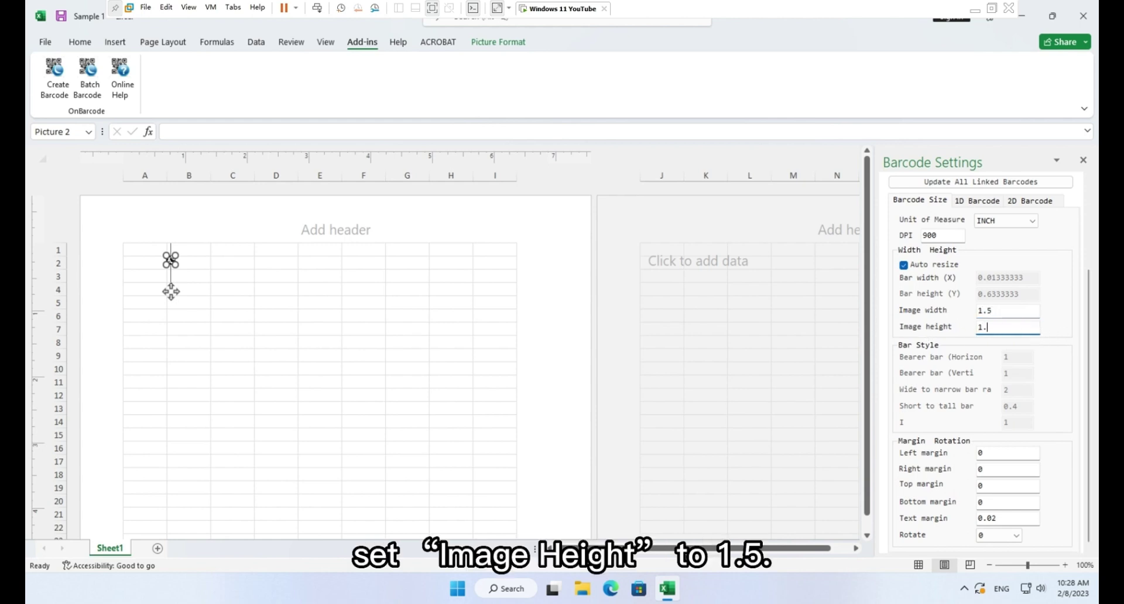
text(5)
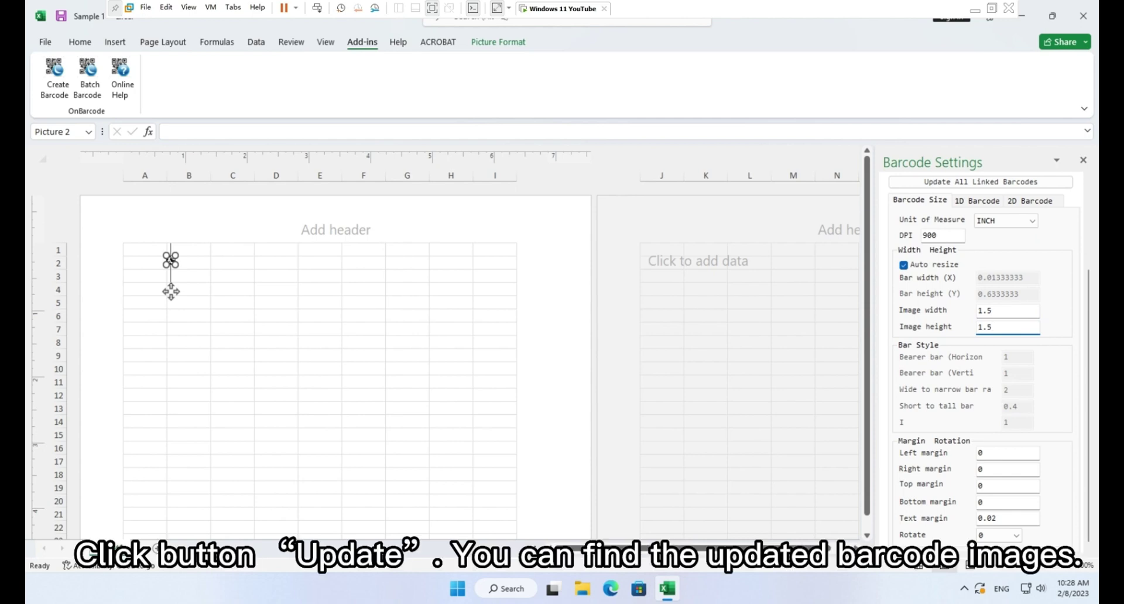
scroll(1055, 328, up, 3)
click(949, 193)
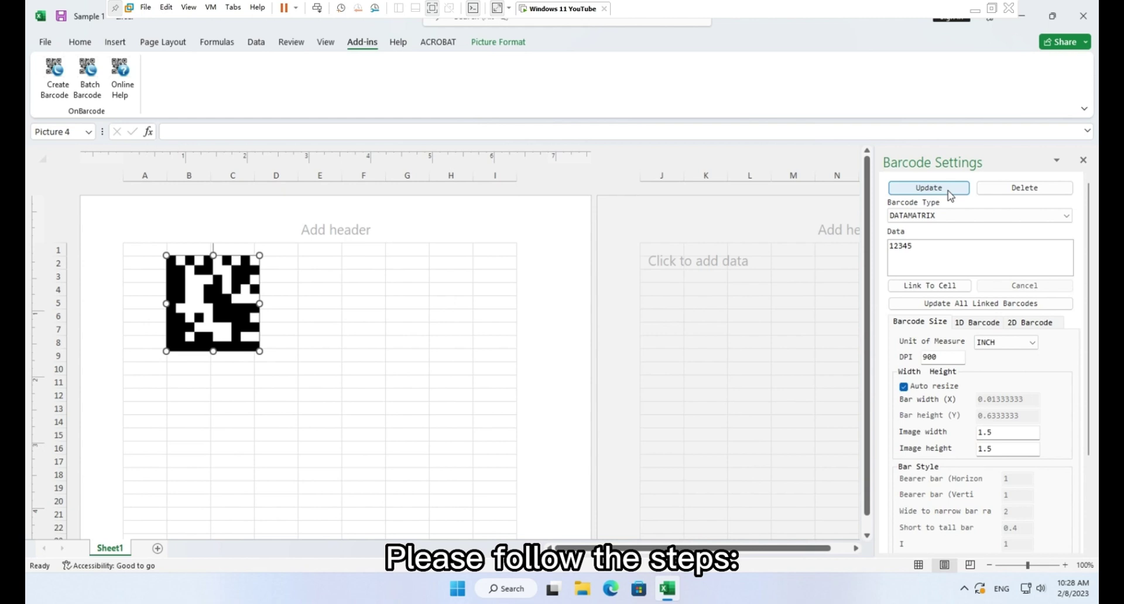
Fill the cells A1:D10 around the barcode with dark gray.
drag(143, 252, 287, 379)
right_click(293, 380)
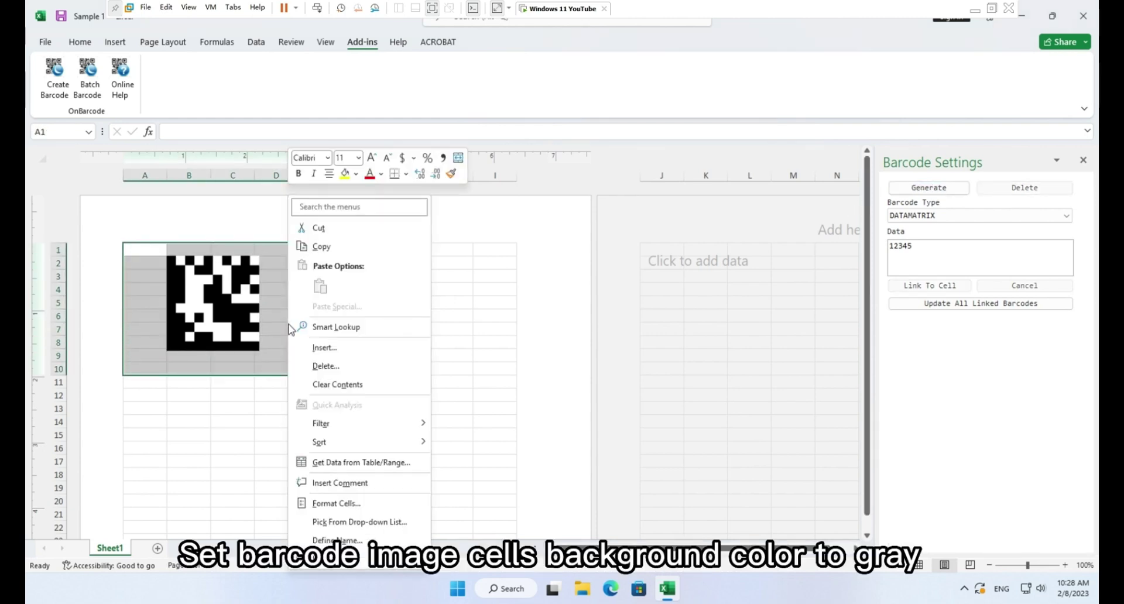
click(355, 173)
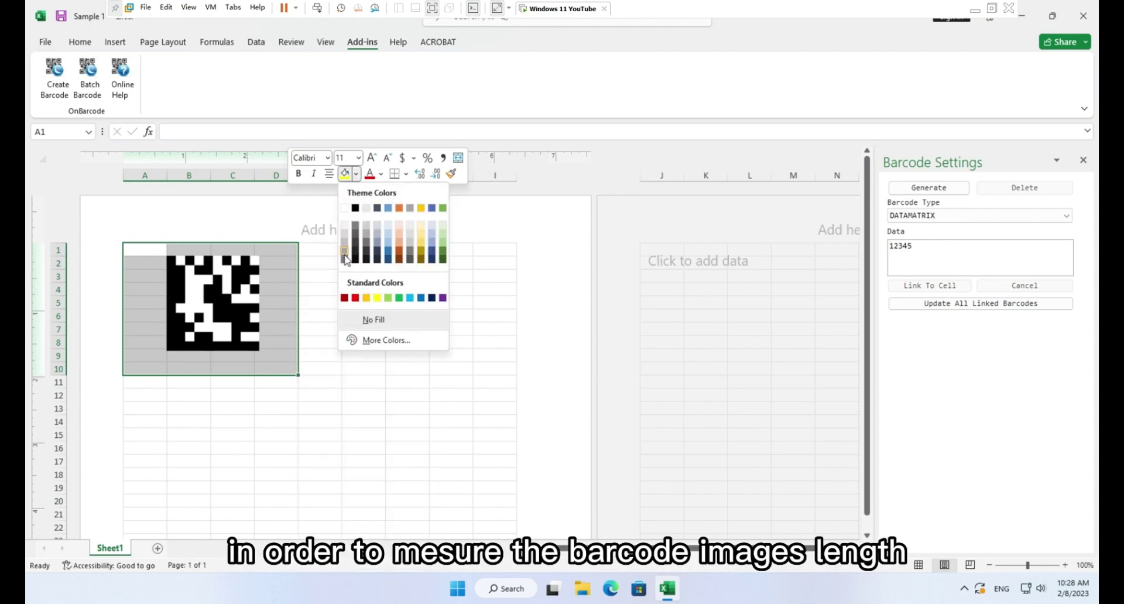
click(350, 258)
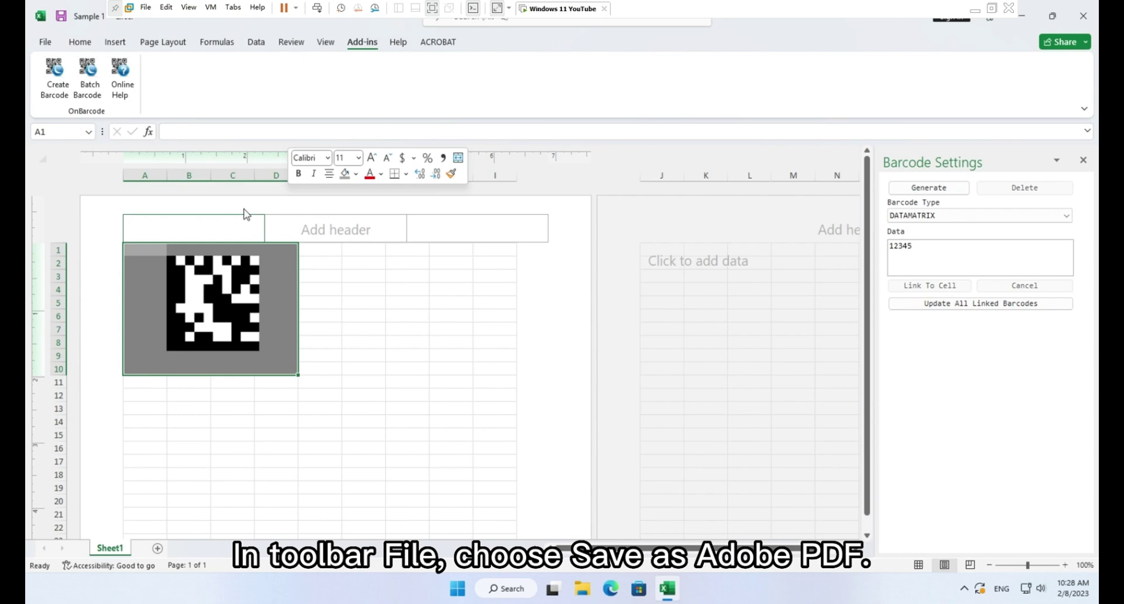
Convert Sheet1 to an Adobe PDF at actual size and save it on the desktop as Sample 1-1.
click(46, 44)
click(81, 252)
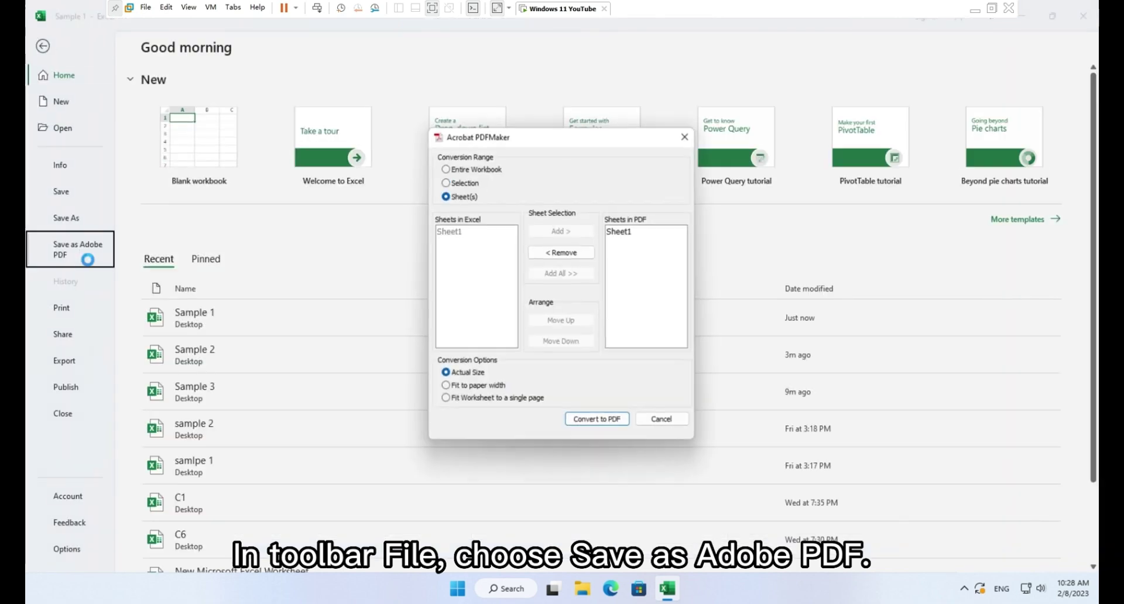
click(609, 419)
click(608, 340)
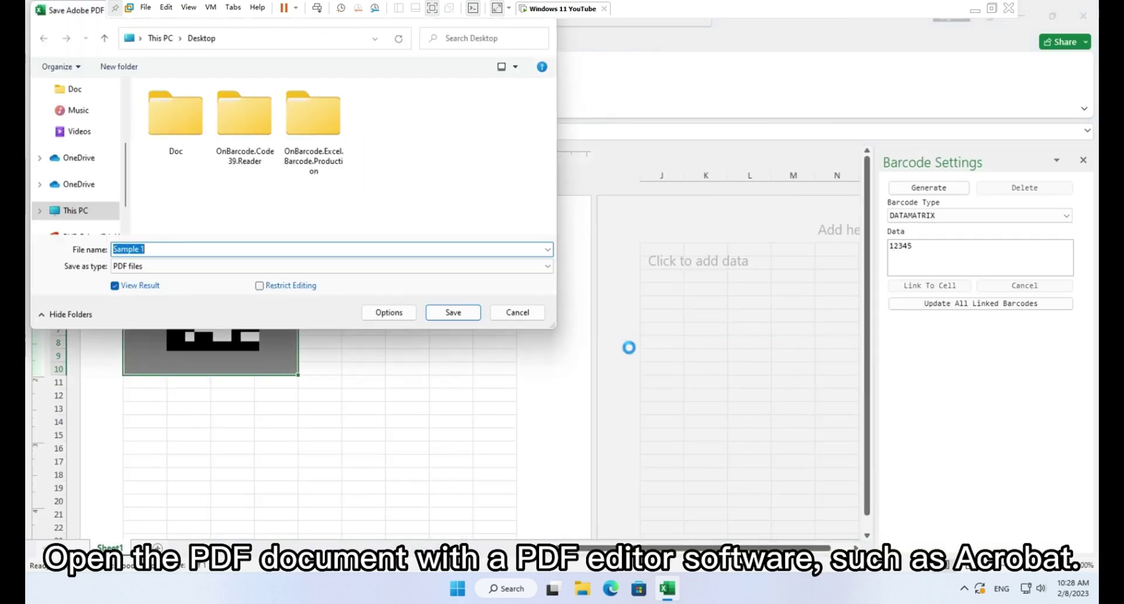
key(Return)
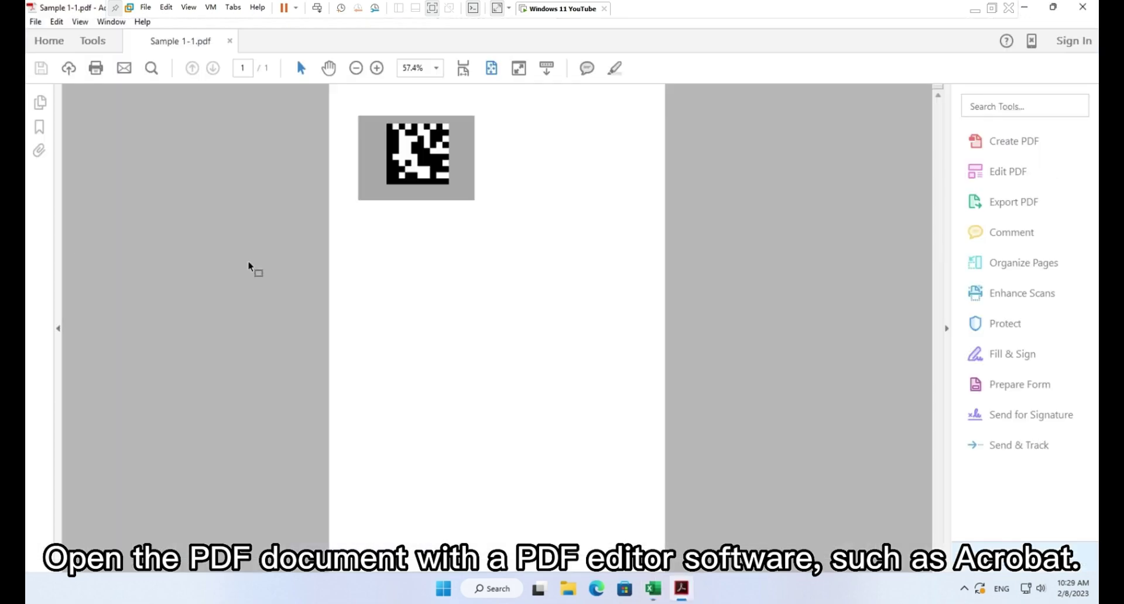
Measure the barcode's width in the PDF between its upper corners and move the dimension line above the barcode.
click(588, 291)
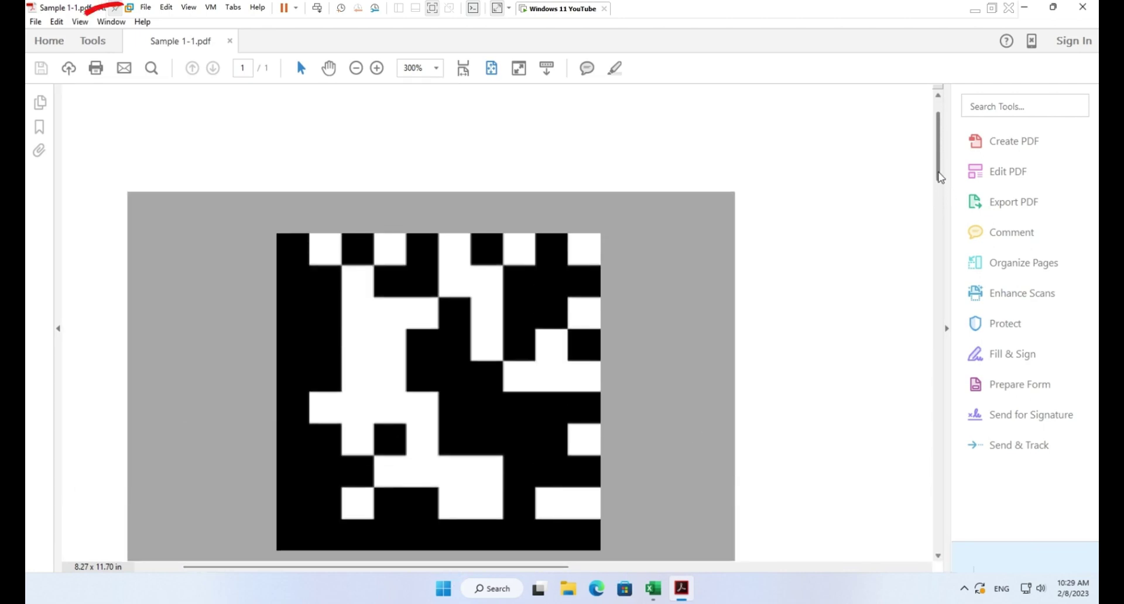
click(104, 44)
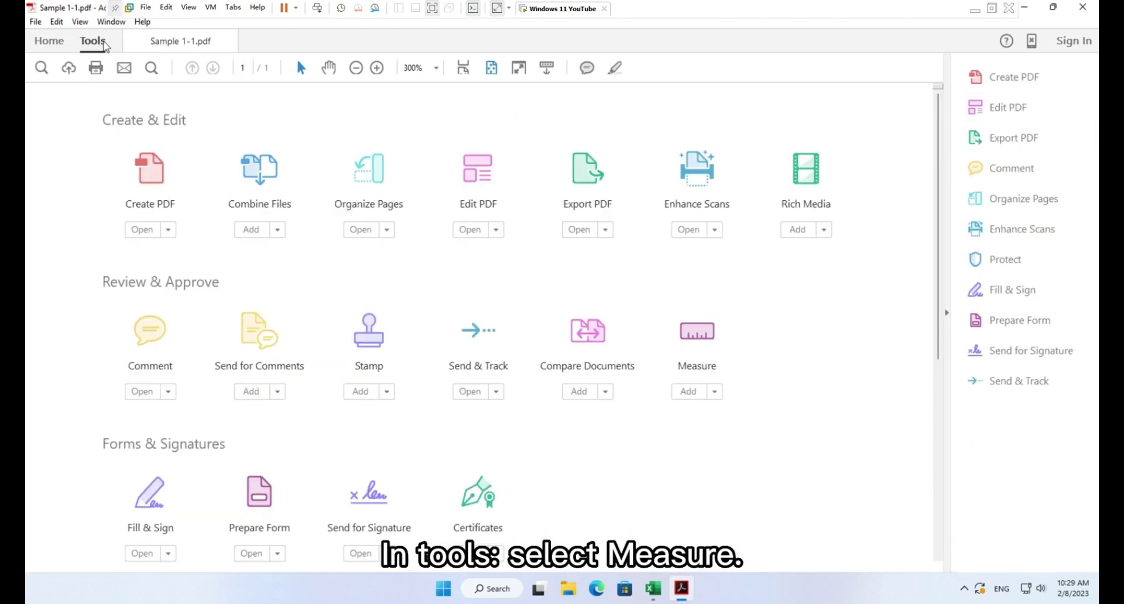
click(699, 346)
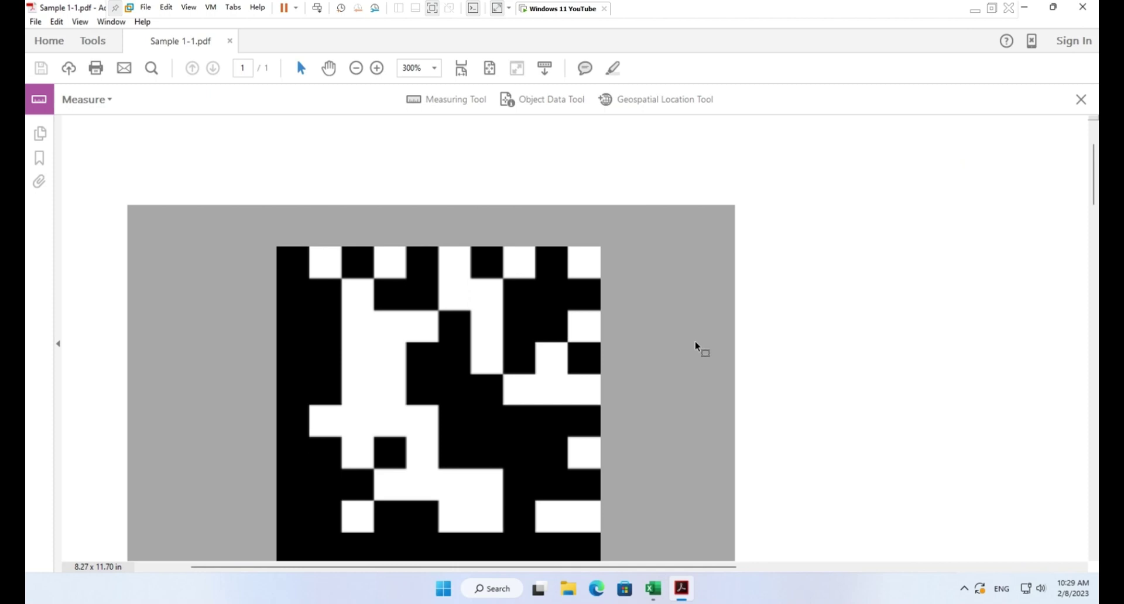
click(476, 109)
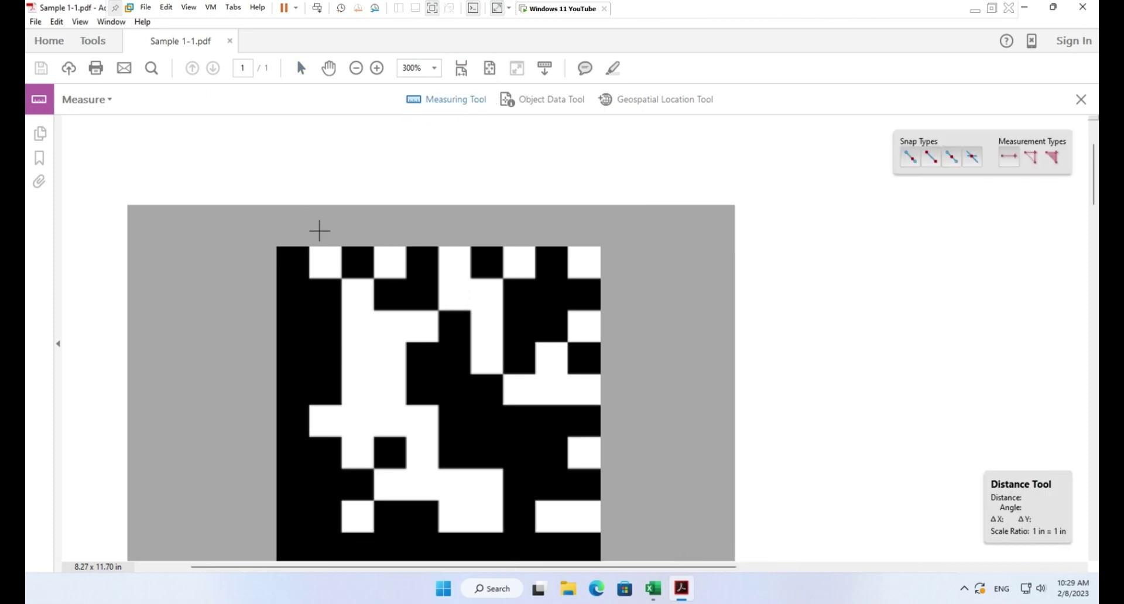
click(276, 247)
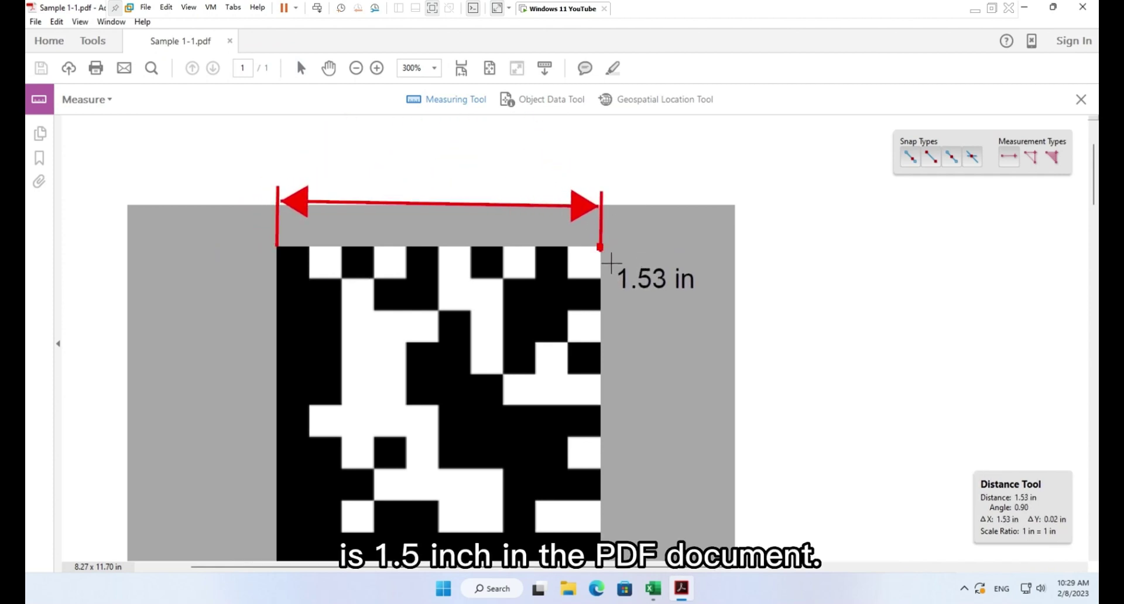
click(609, 261)
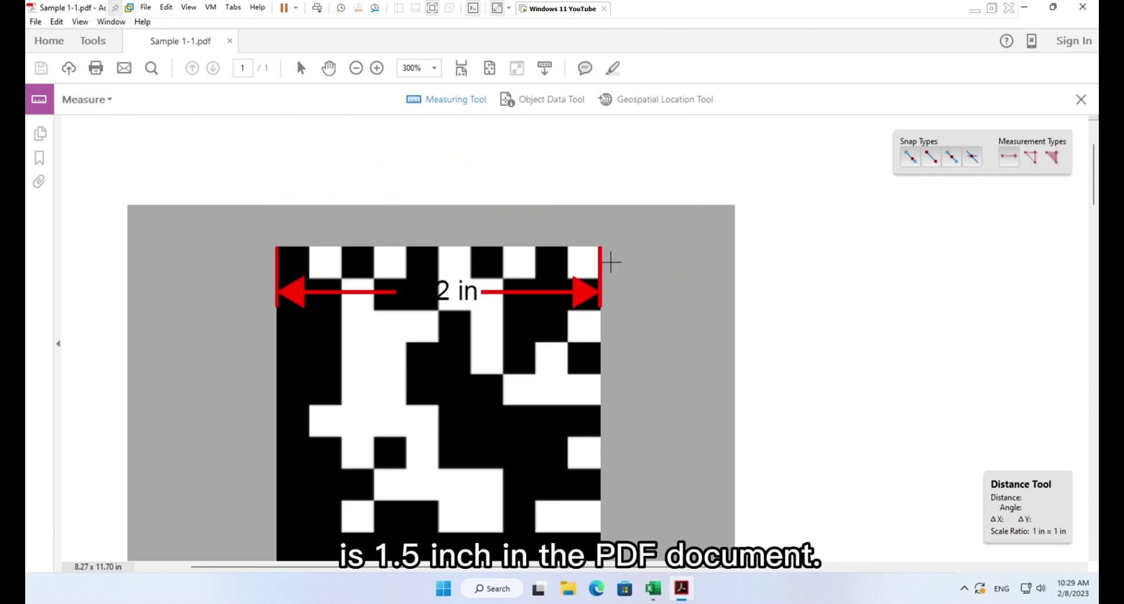
click(606, 269)
key(Escape)
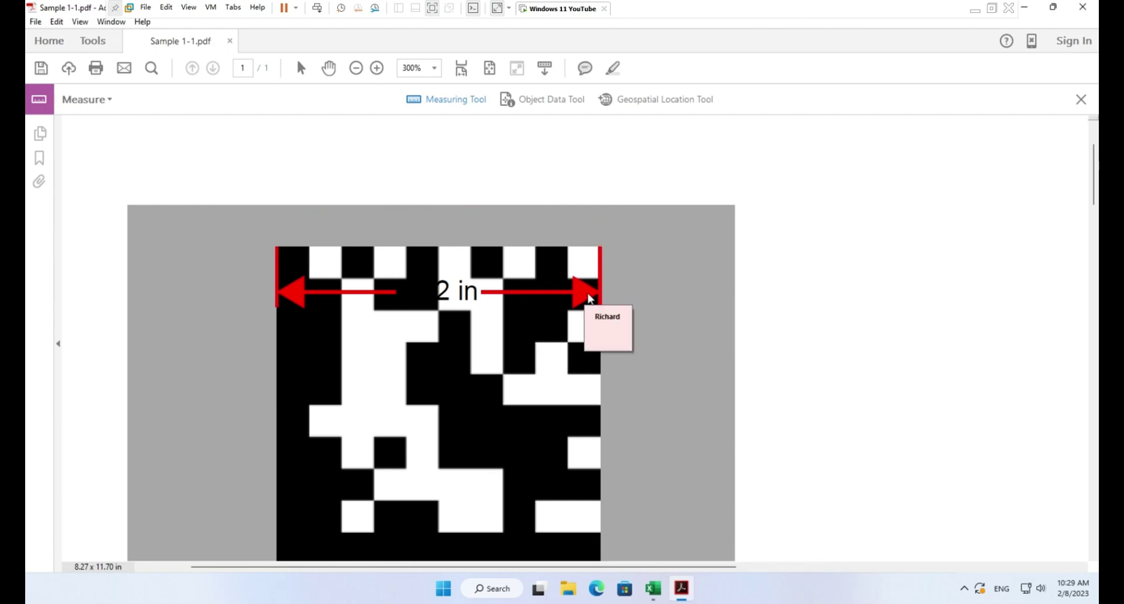
drag(592, 299, 590, 196)
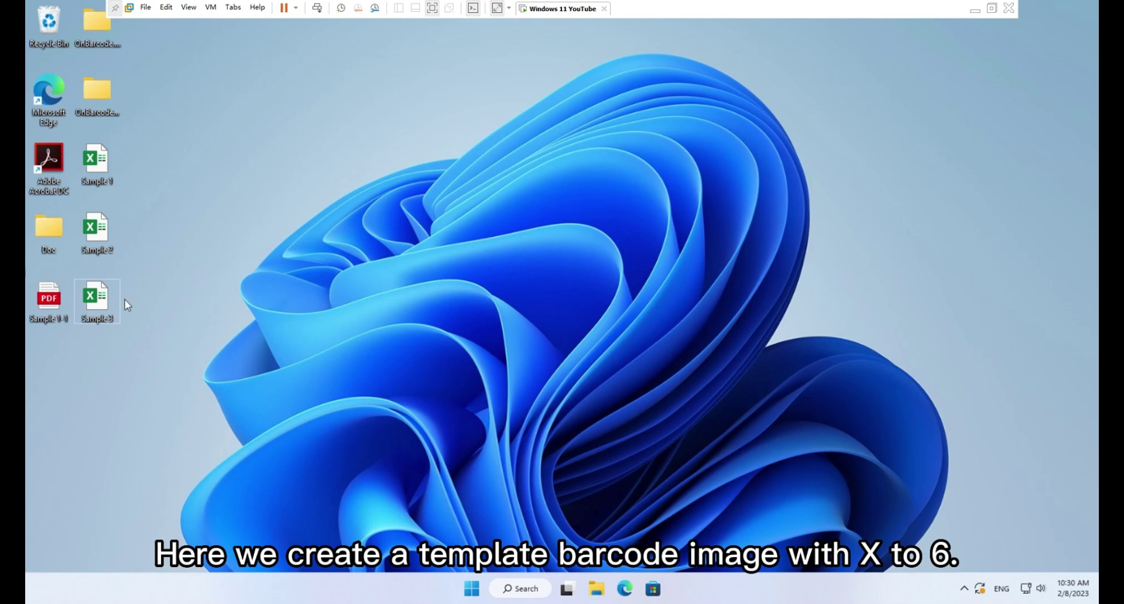
Open the Sample 3 workbook from the desktop and show the add-in's Barcode Settings and Batch Barcodes panes.
double_click(110, 302)
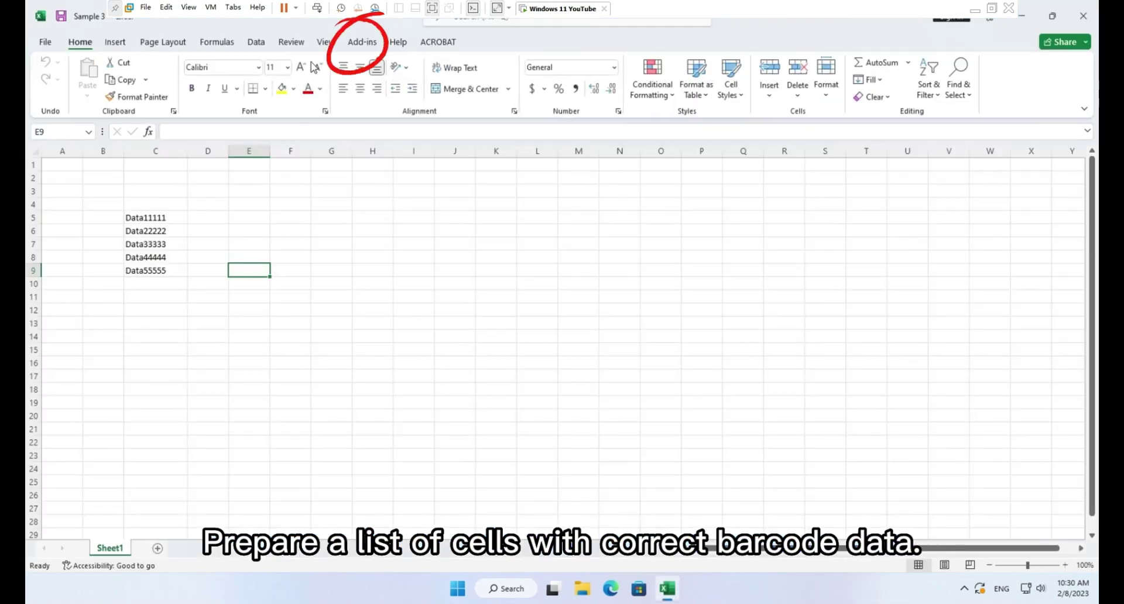
click(358, 39)
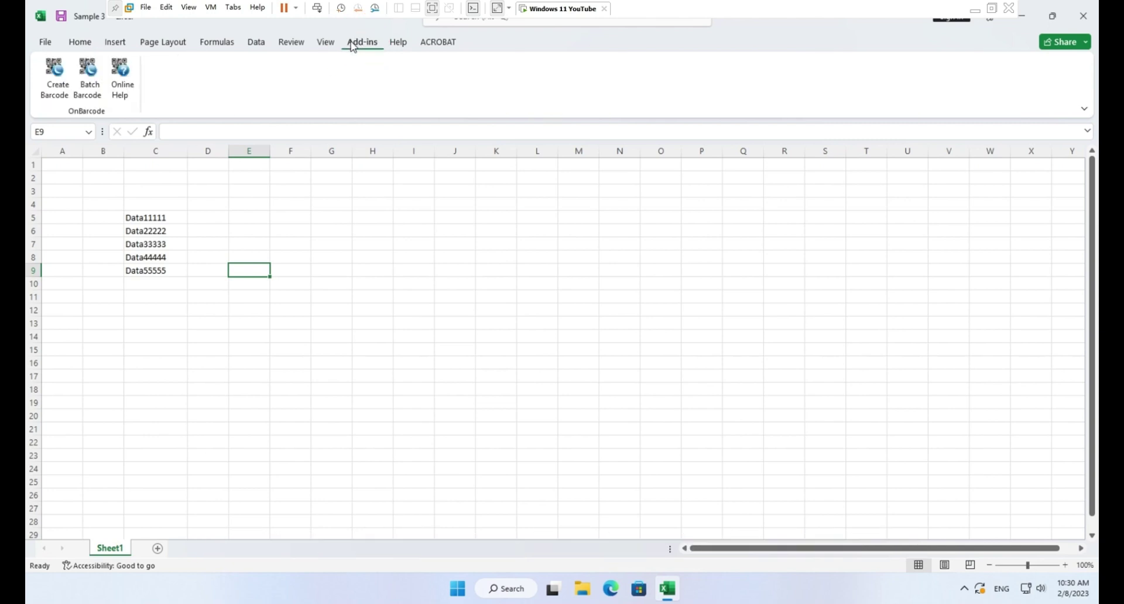
click(56, 81)
click(88, 89)
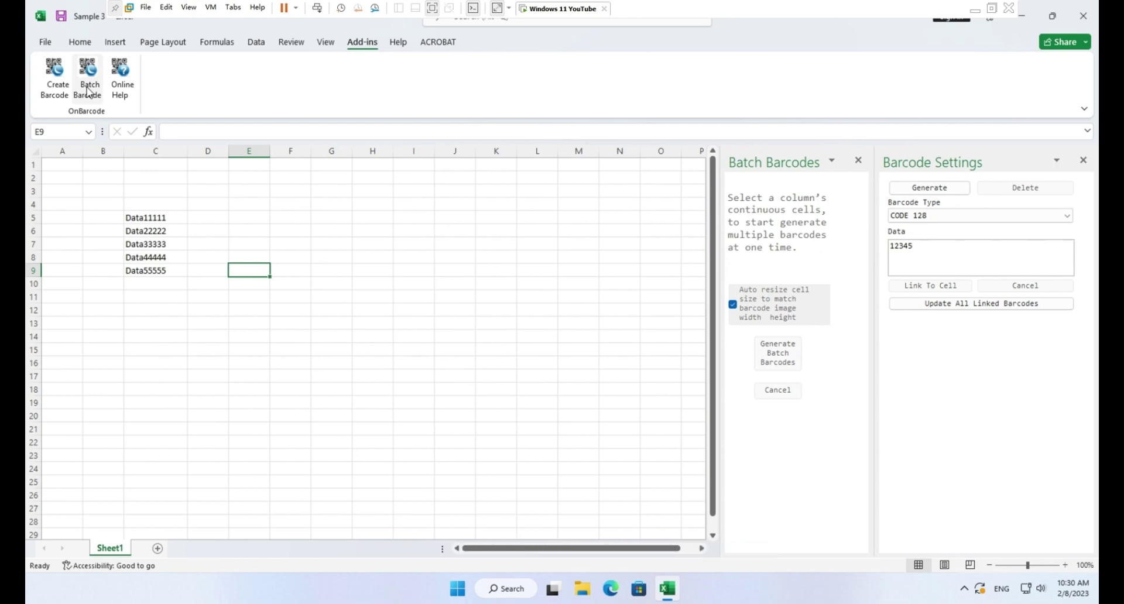
Generate a DATAMATRIX template barcode with the data 12345 at cell I10.
click(415, 284)
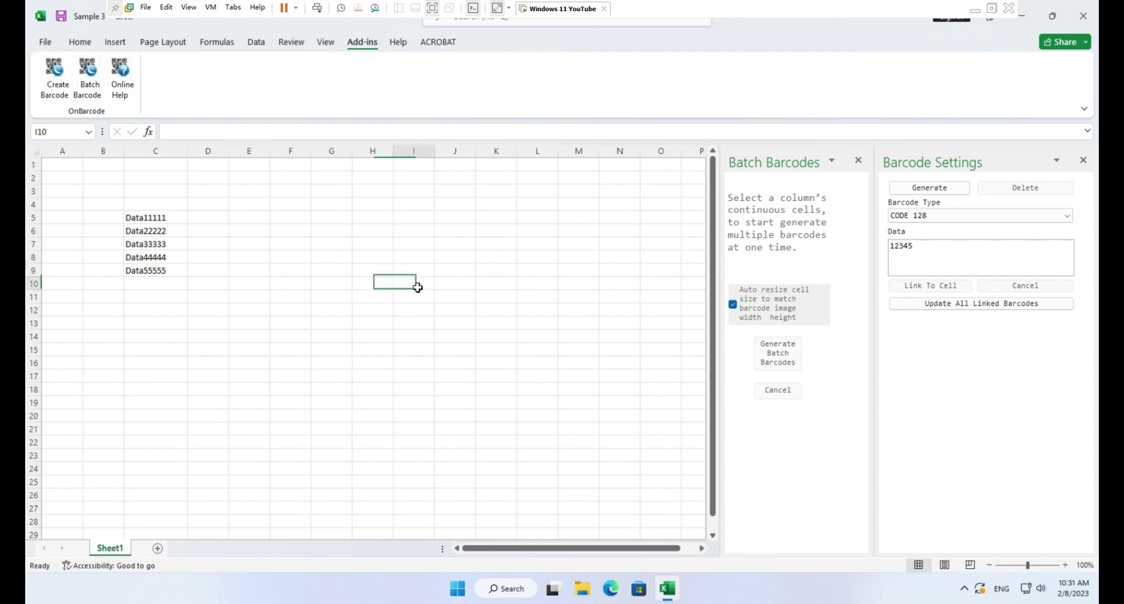
click(905, 217)
scroll(957, 277, up, 2)
click(960, 272)
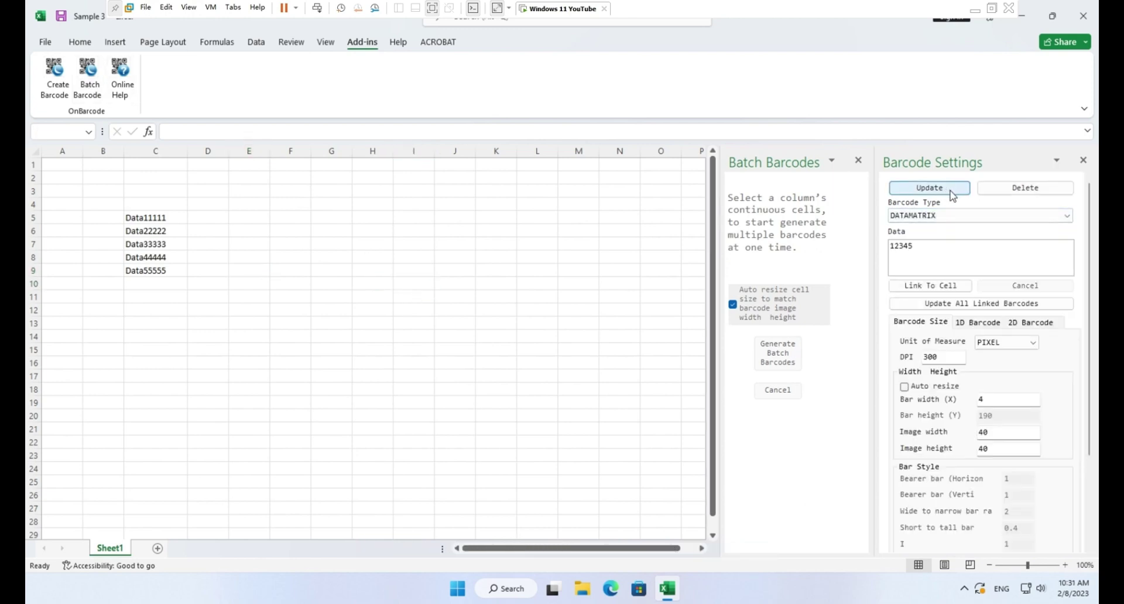
Set the template barcode's bar width (X) to 18 pixels and update its image.
click(1014, 404)
key(BackSpace)
text(18)
click(935, 189)
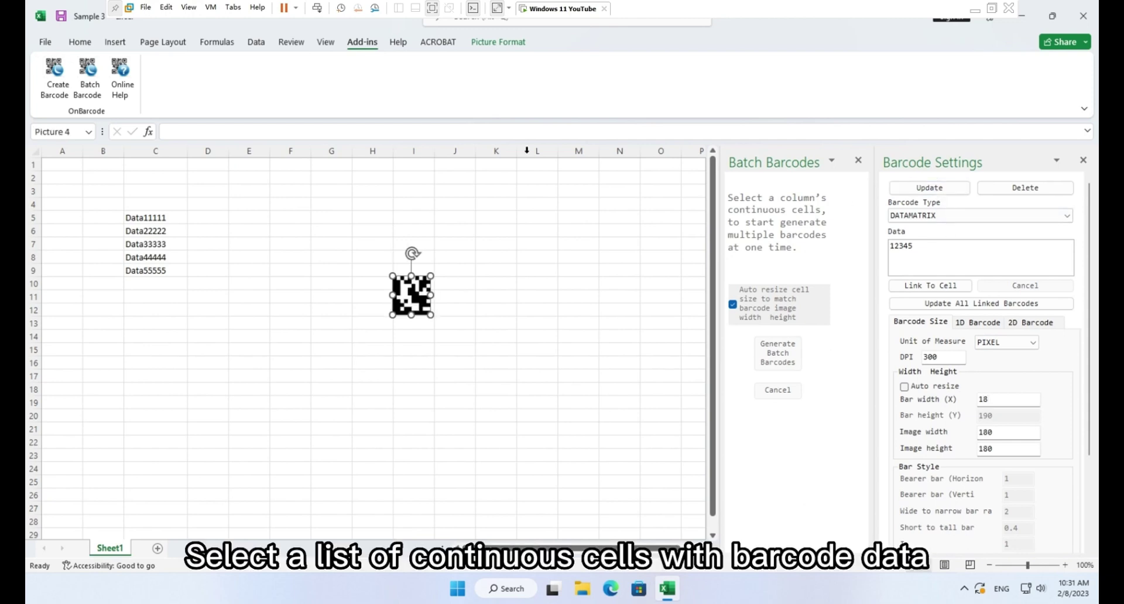
Batch-generate barcodes for the data in C5:C9, using the existing barcode at I10 as template and E5 as the first output cell.
drag(133, 218, 187, 273)
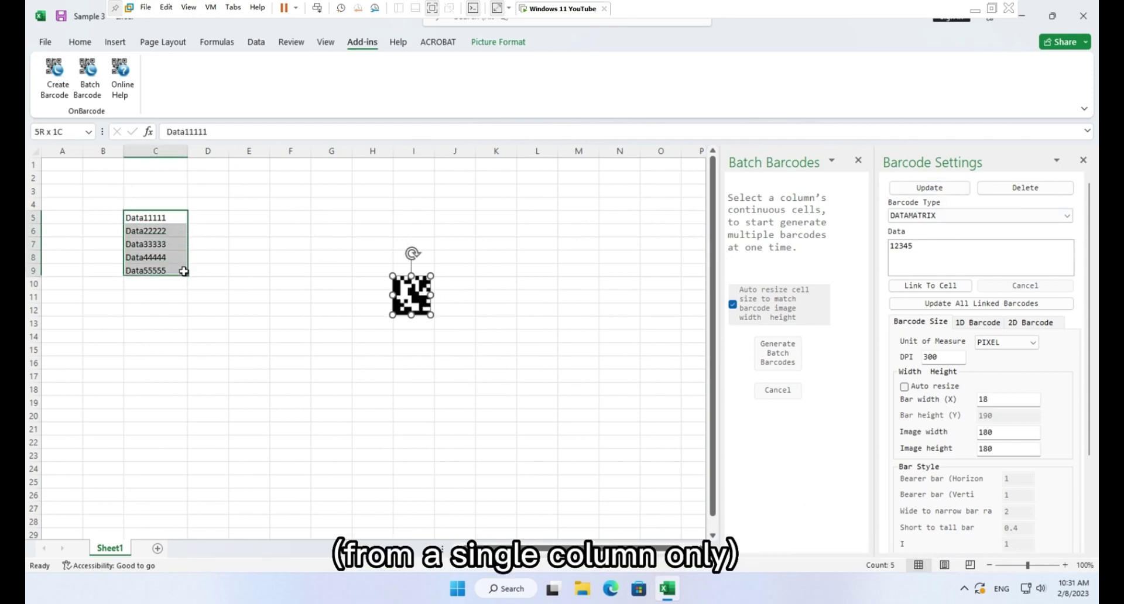
click(784, 355)
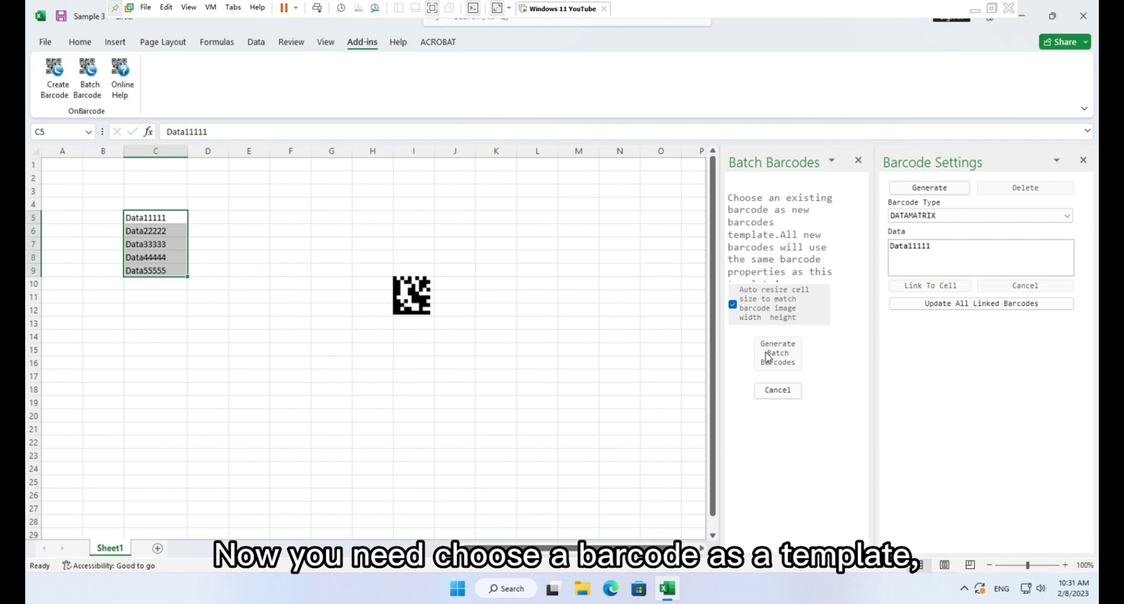
click(418, 299)
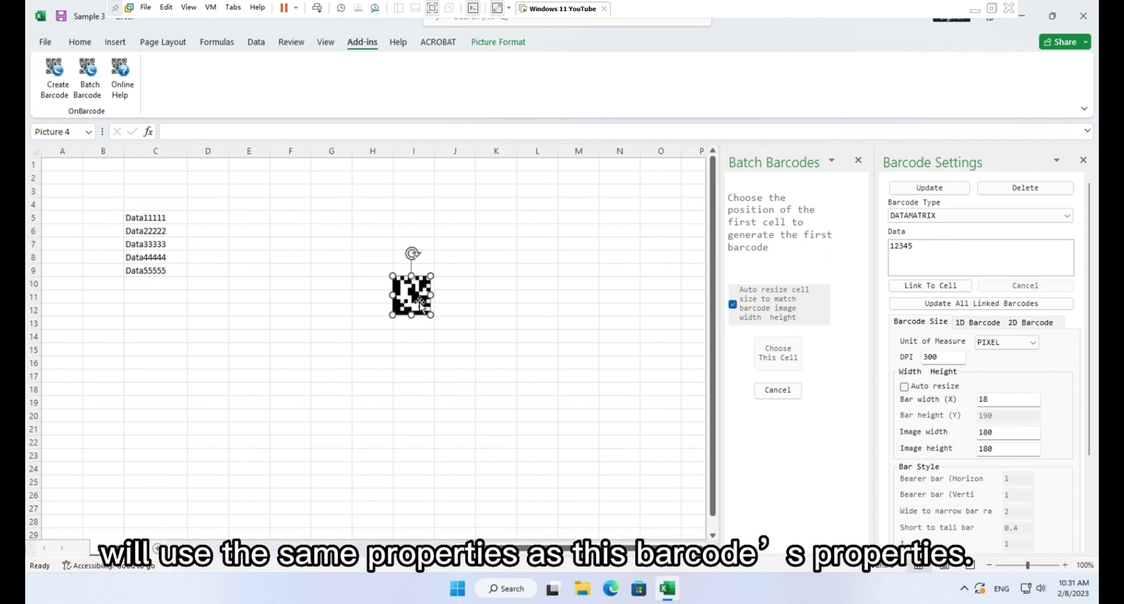
click(249, 222)
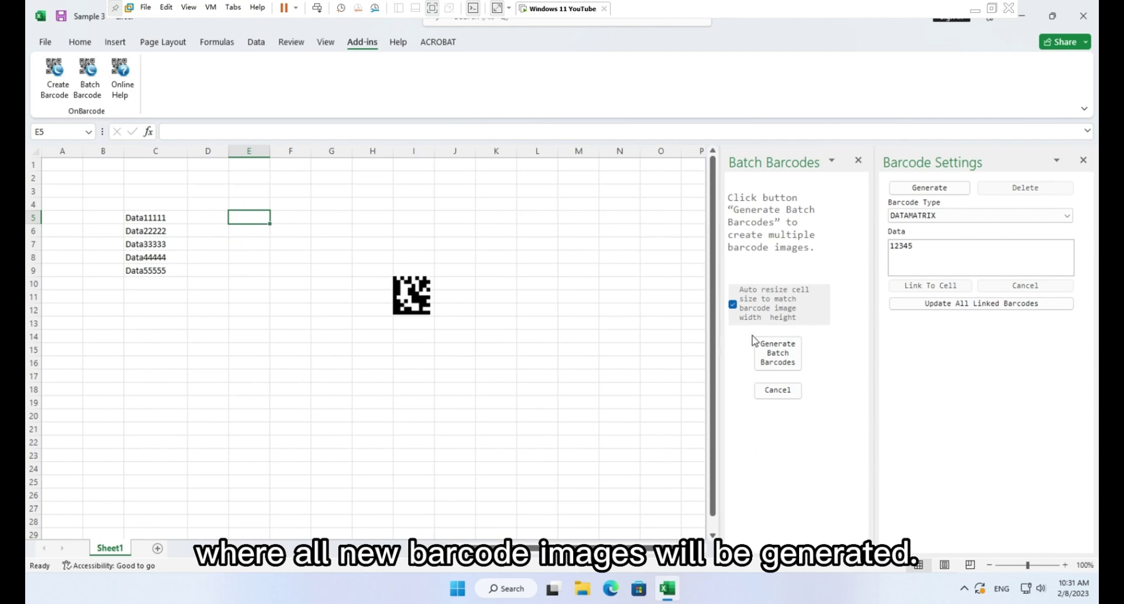
click(788, 353)
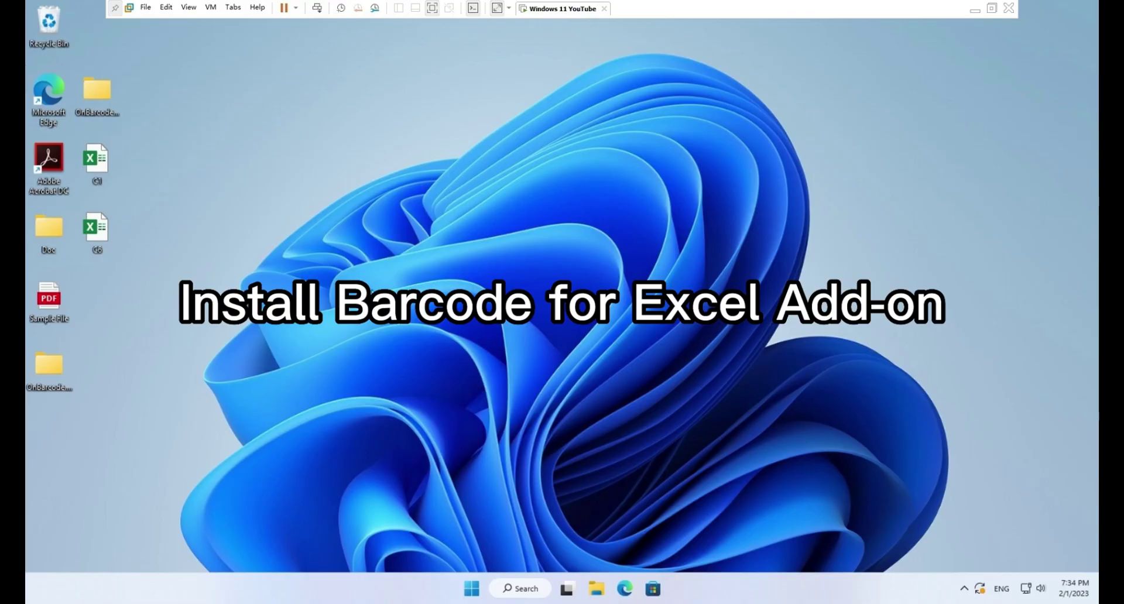
Launch the 64-bit Barcode Addin for Excel 2021 installer from the OnBarcode.Excel.Barcode.Production folder on the desktop.
click(100, 93)
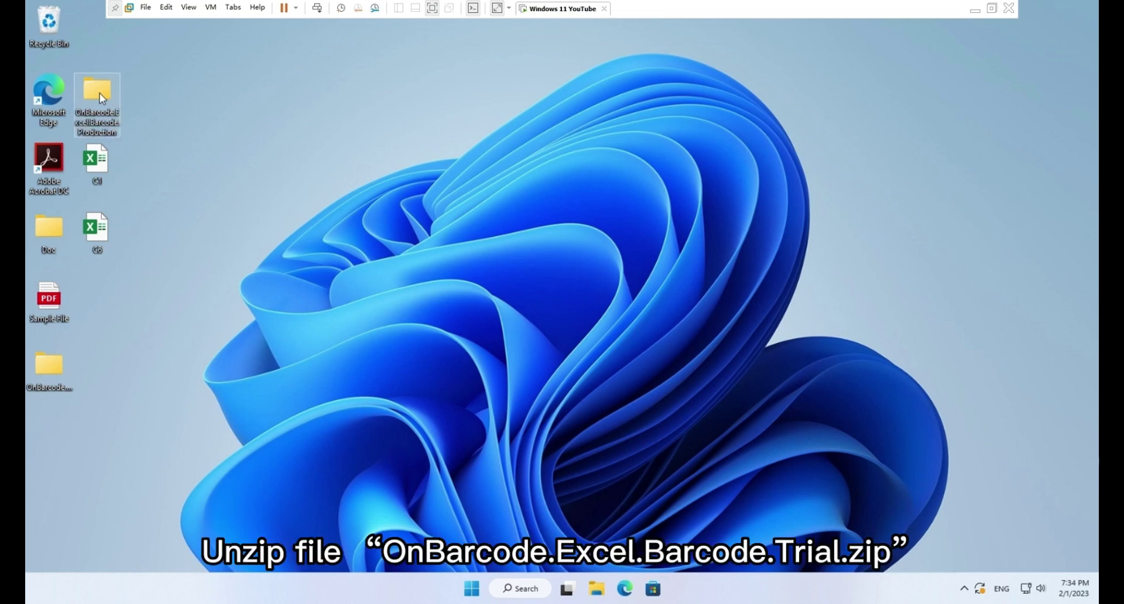
double_click(100, 93)
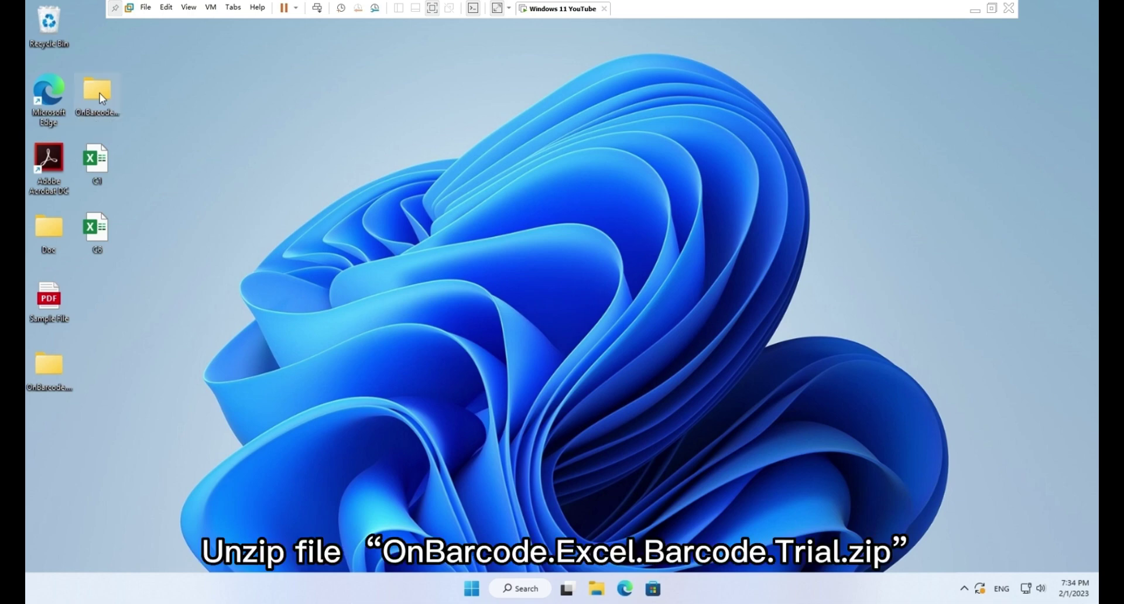
double_click(100, 93)
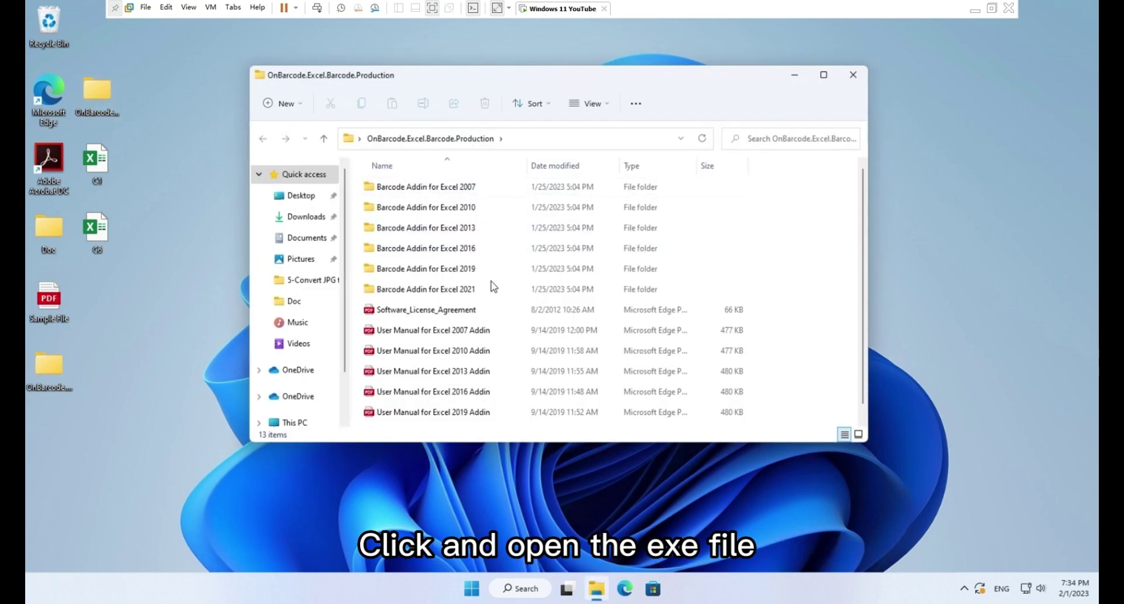
double_click(489, 291)
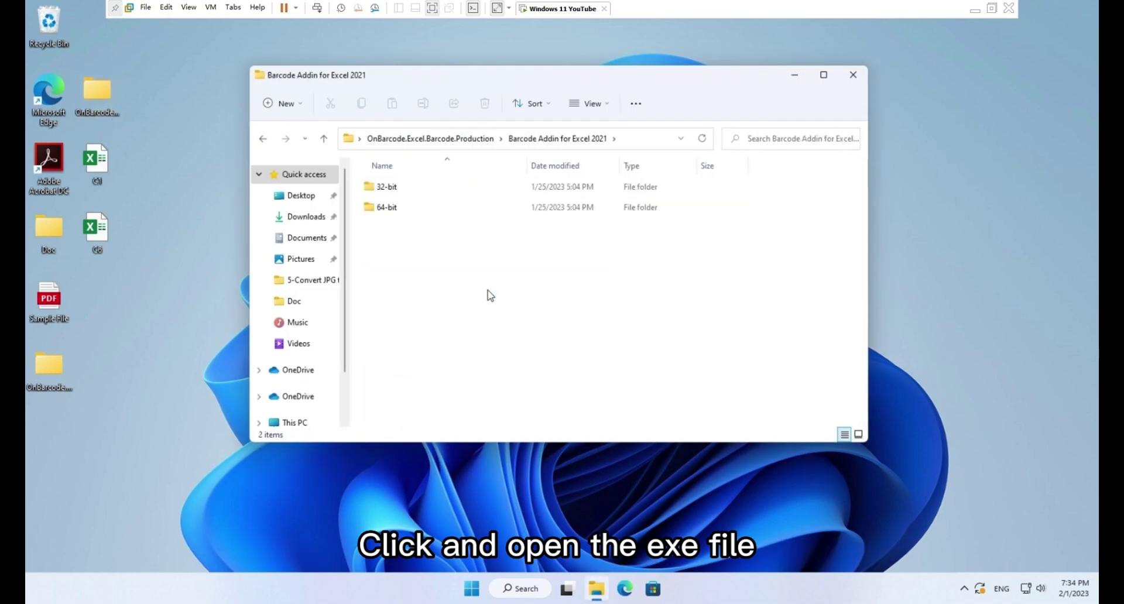
double_click(427, 212)
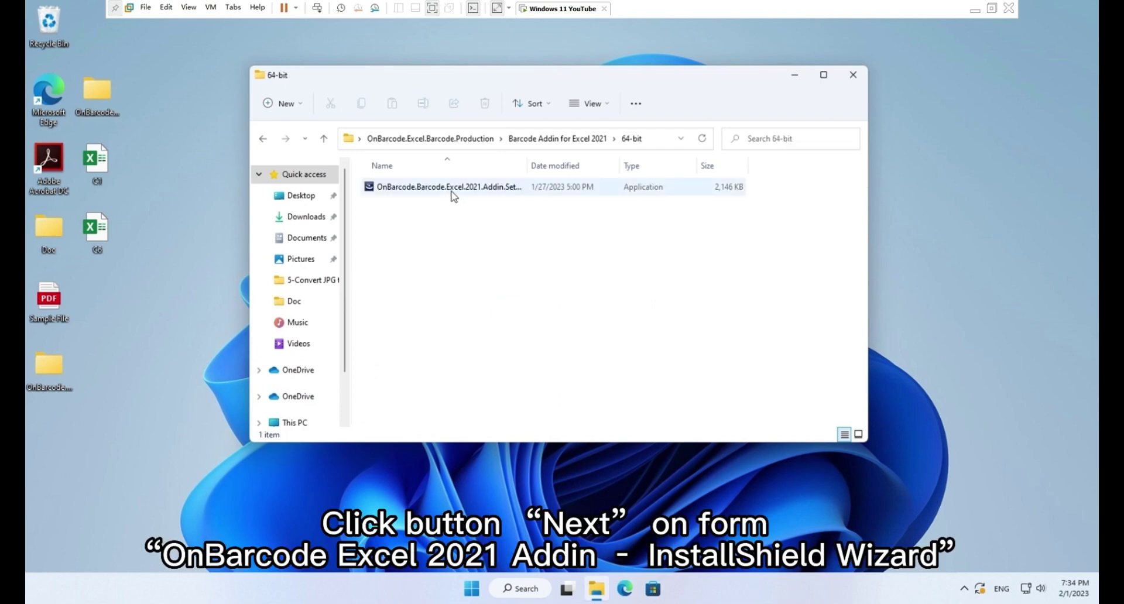
double_click(460, 192)
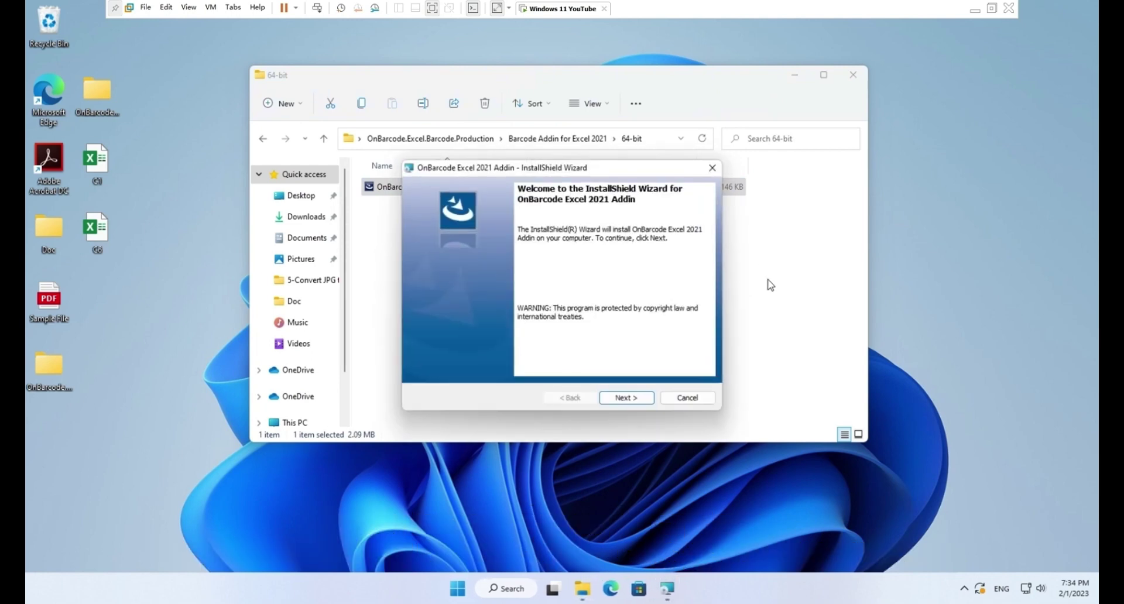
Install OnBarcode Excel 2021 Addin with the typical setup, allow it to make changes to the device, and finish the wizard.
click(640, 398)
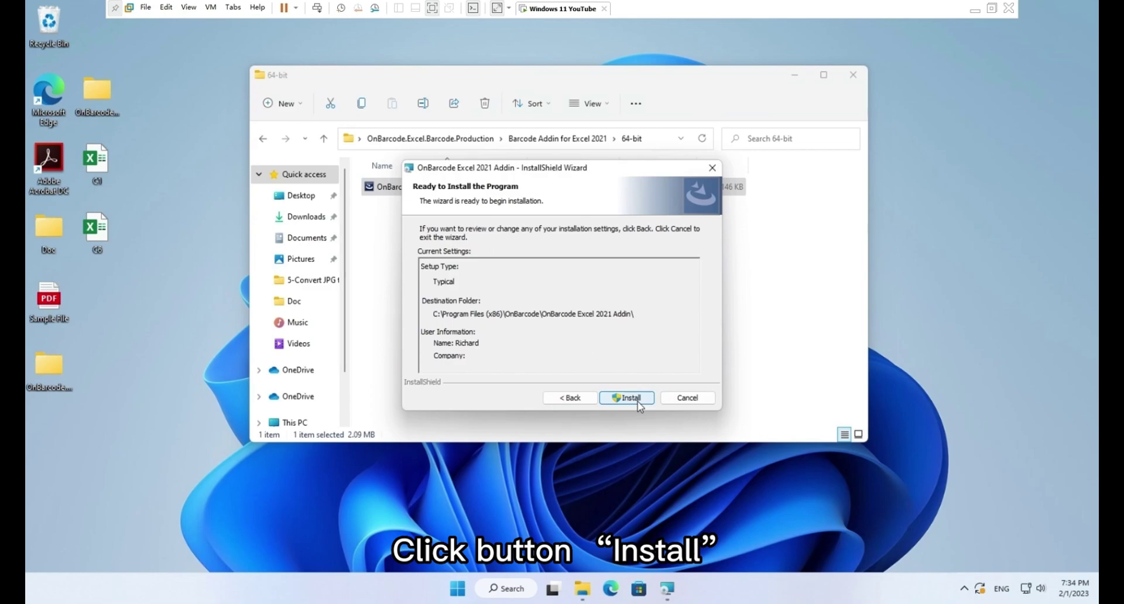
click(639, 400)
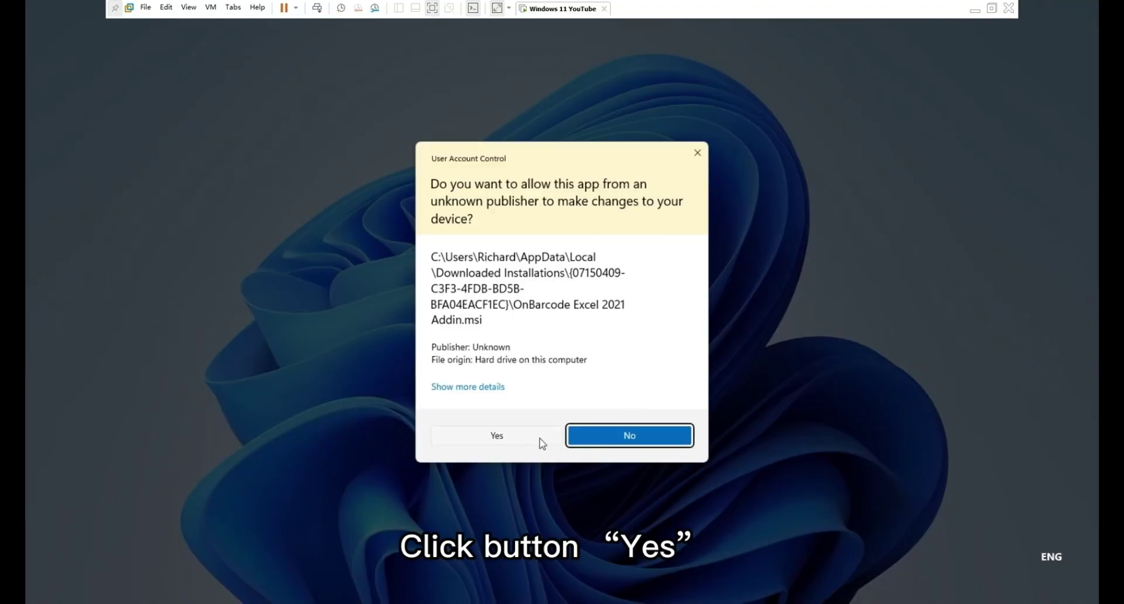
click(540, 439)
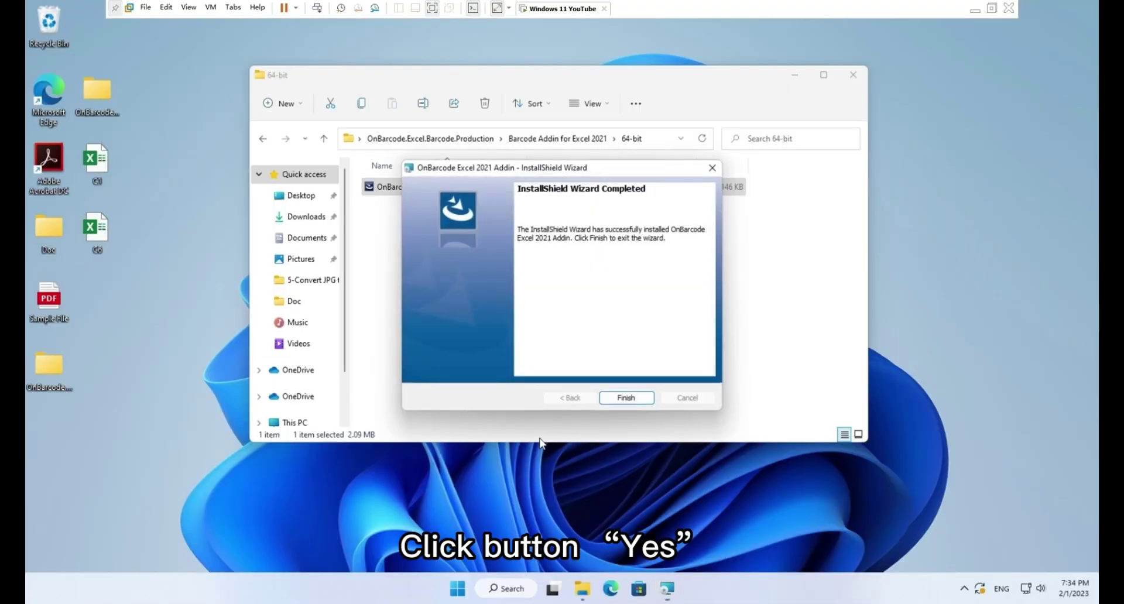
click(627, 399)
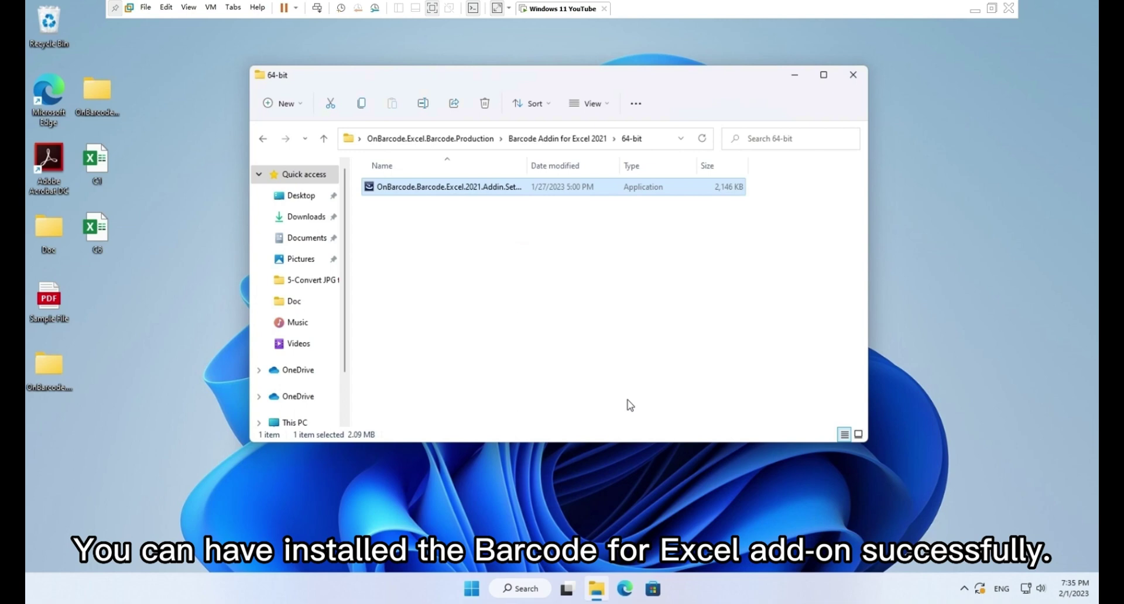
Open the C1 workbook from the desktop in Excel, check the installed OnBarcode add-in commands, and close the workbook.
double_click(102, 167)
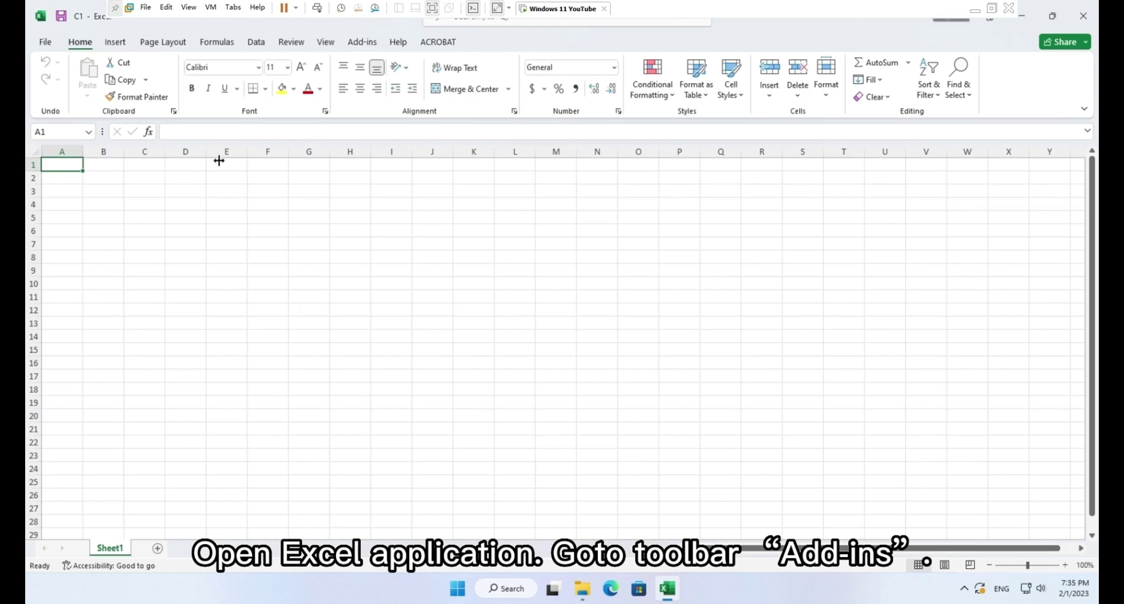
click(363, 43)
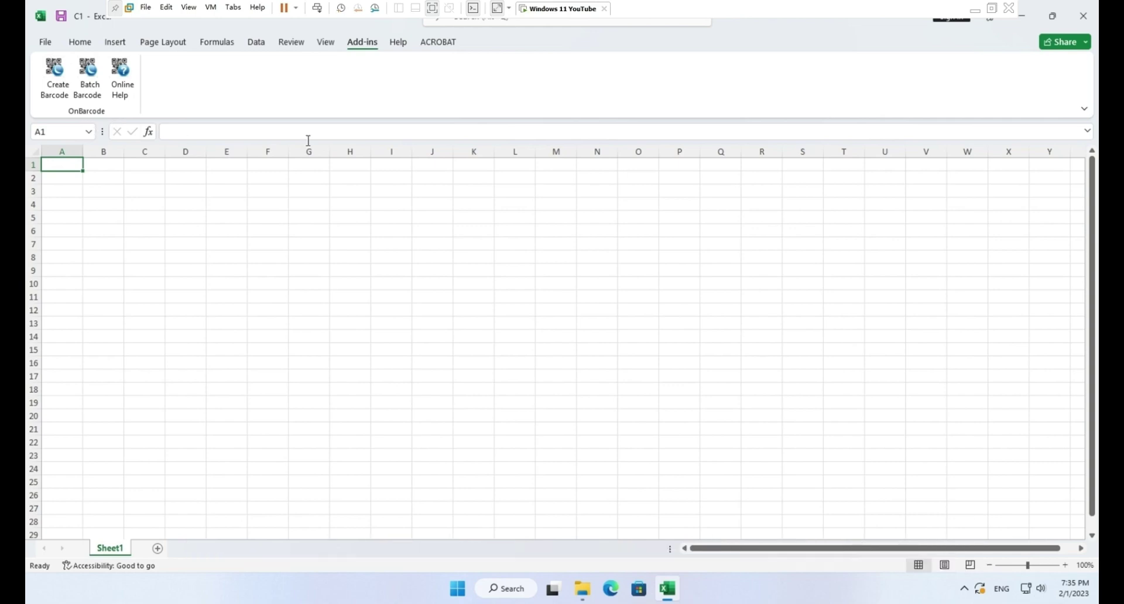
click(1083, 16)
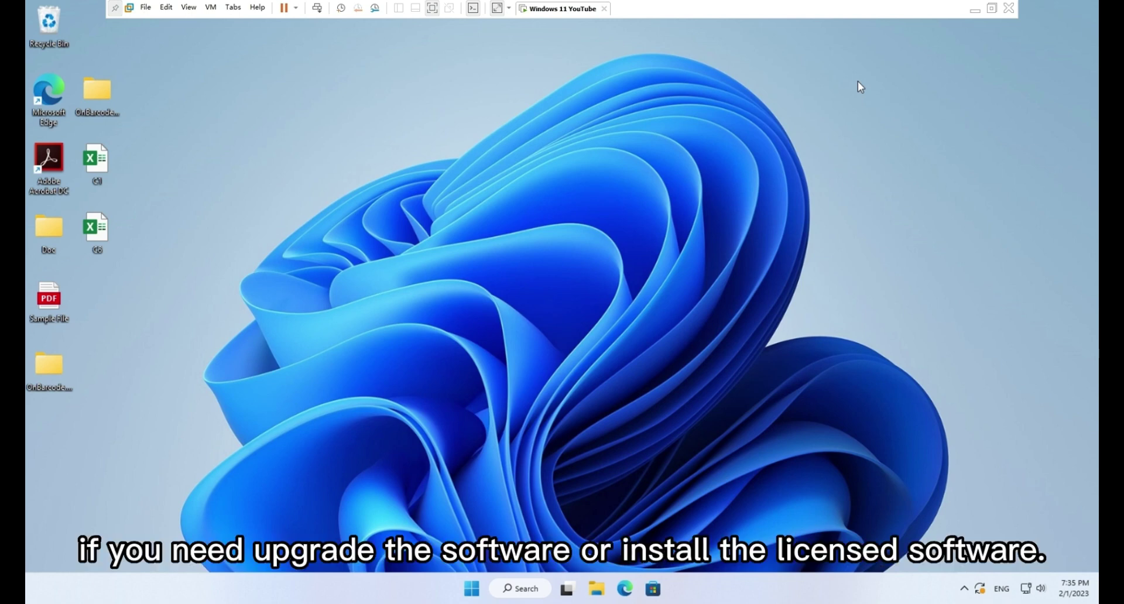
Open the Apps & features list of installed applications in Windows Settings.
click(469, 590)
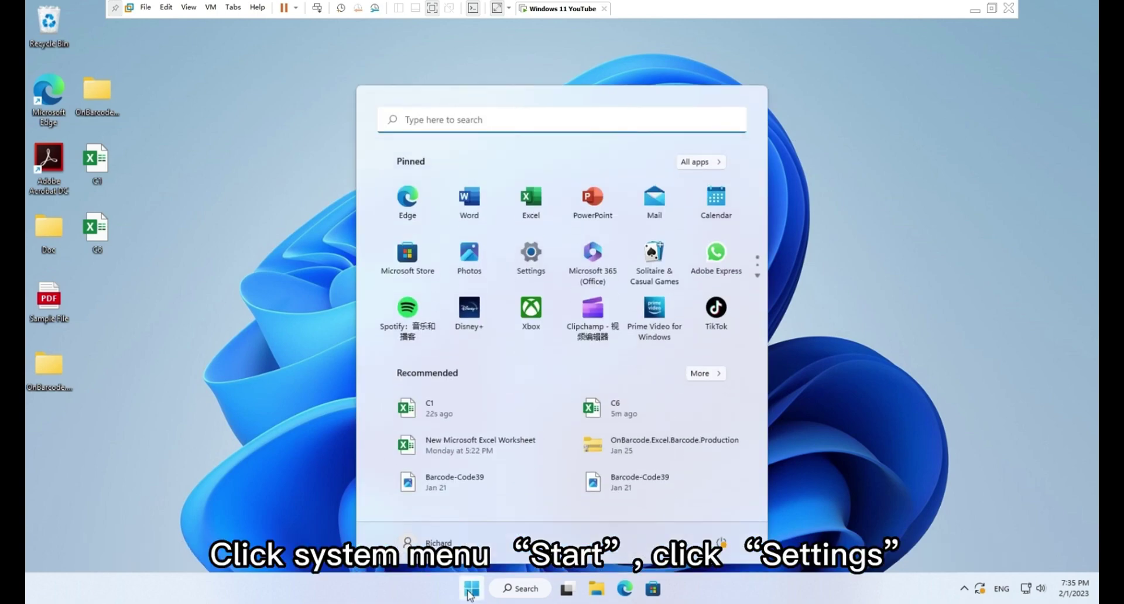
click(533, 264)
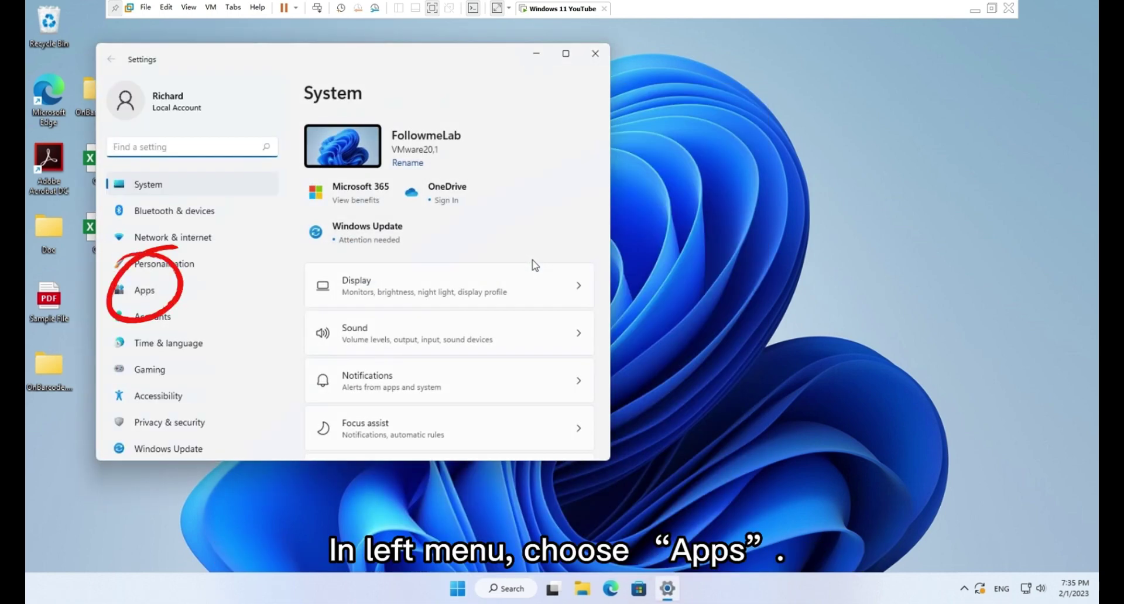
click(172, 296)
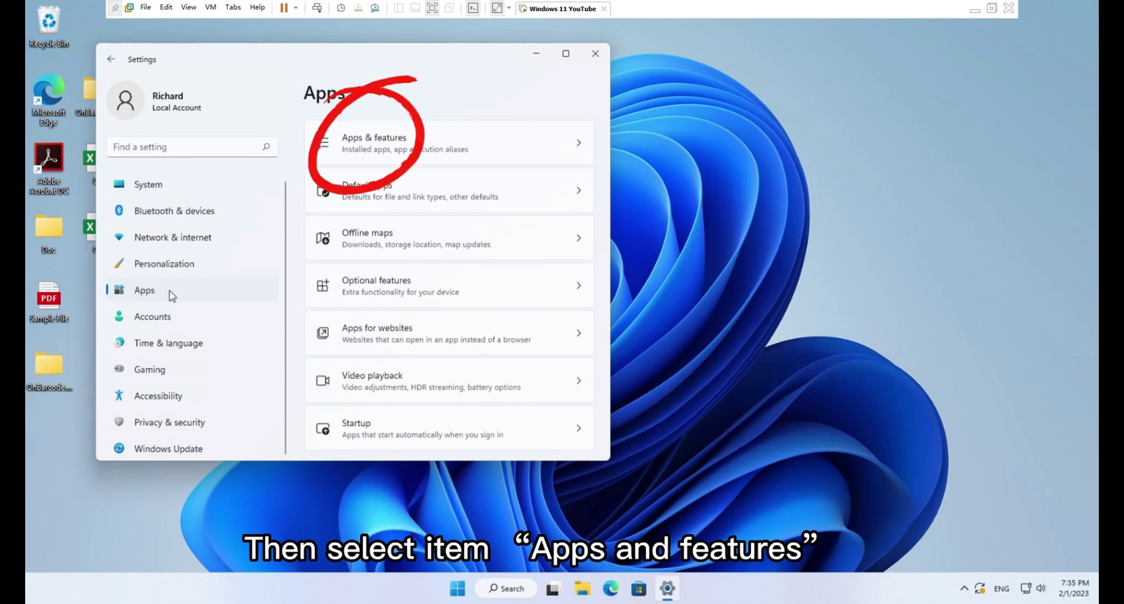
click(440, 152)
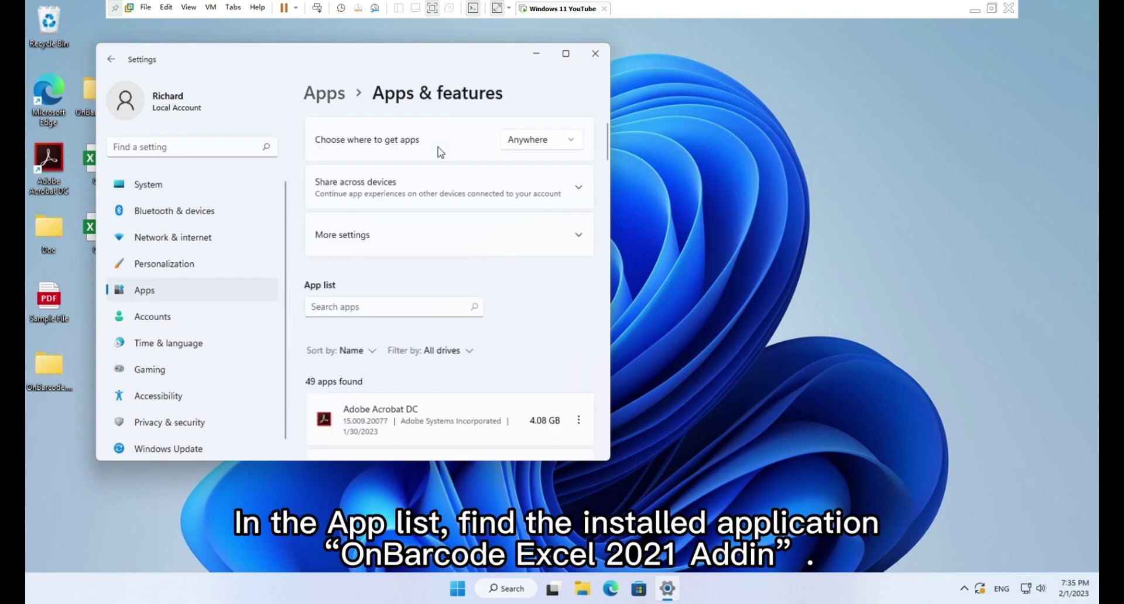
Uninstall OnBarcode Excel 2021 Addin from the app list, allow the removal, and close Settings.
scroll(543, 309, down, 5)
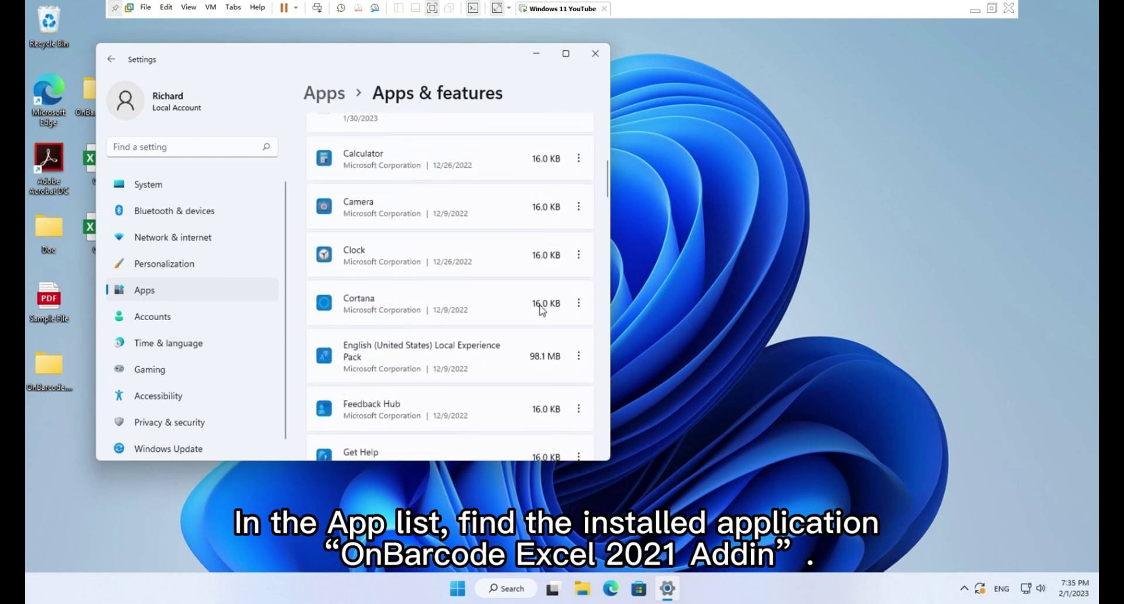
scroll(543, 309, down, 10)
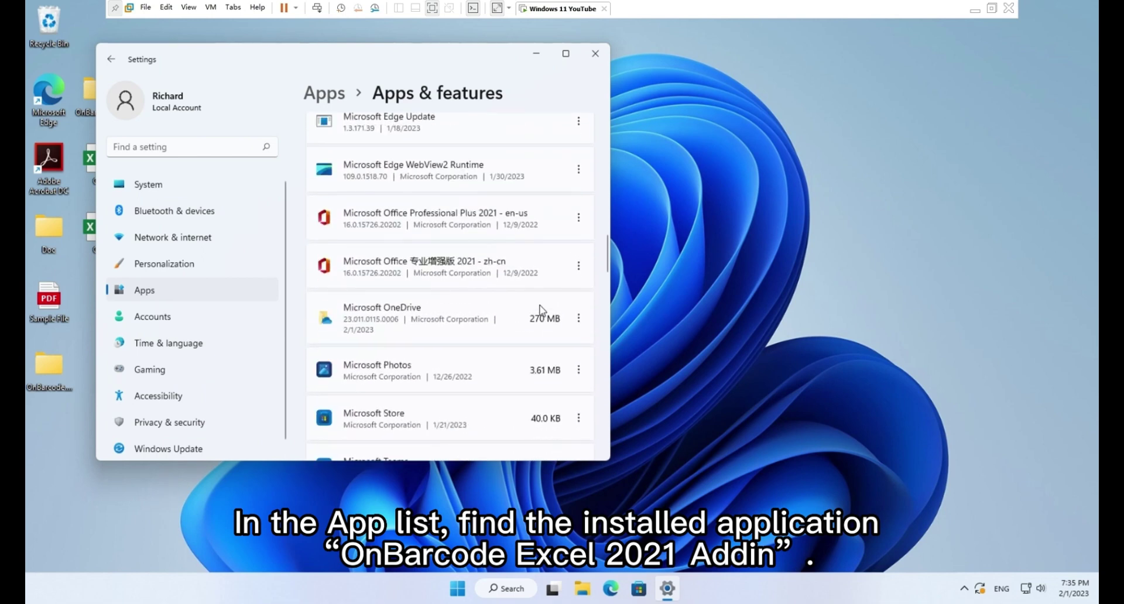
scroll(542, 310, down, 8)
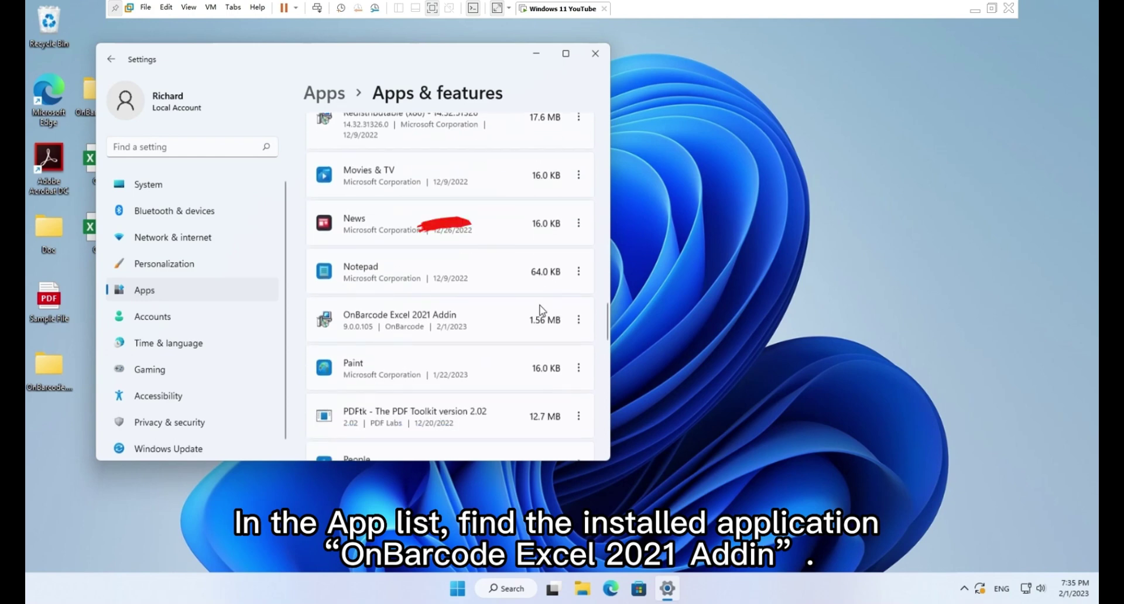
click(578, 321)
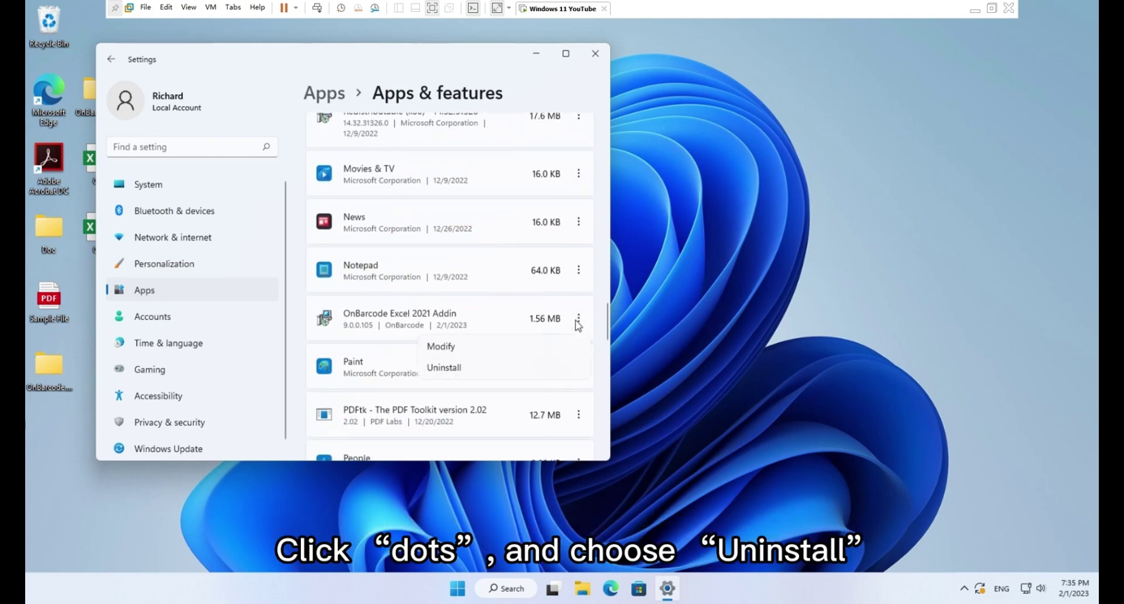
click(472, 369)
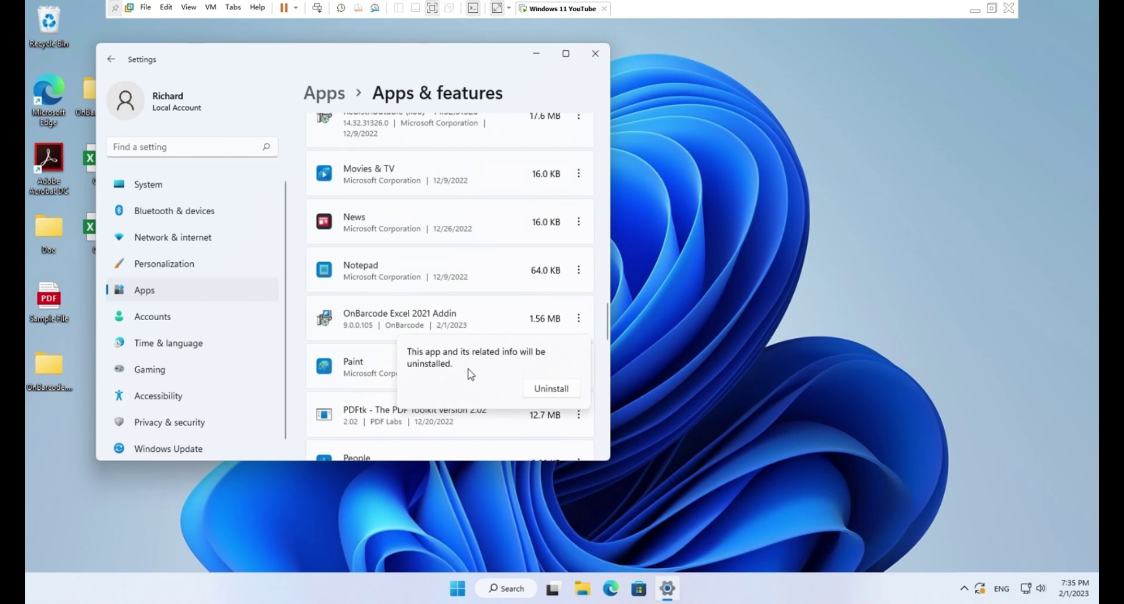
click(552, 388)
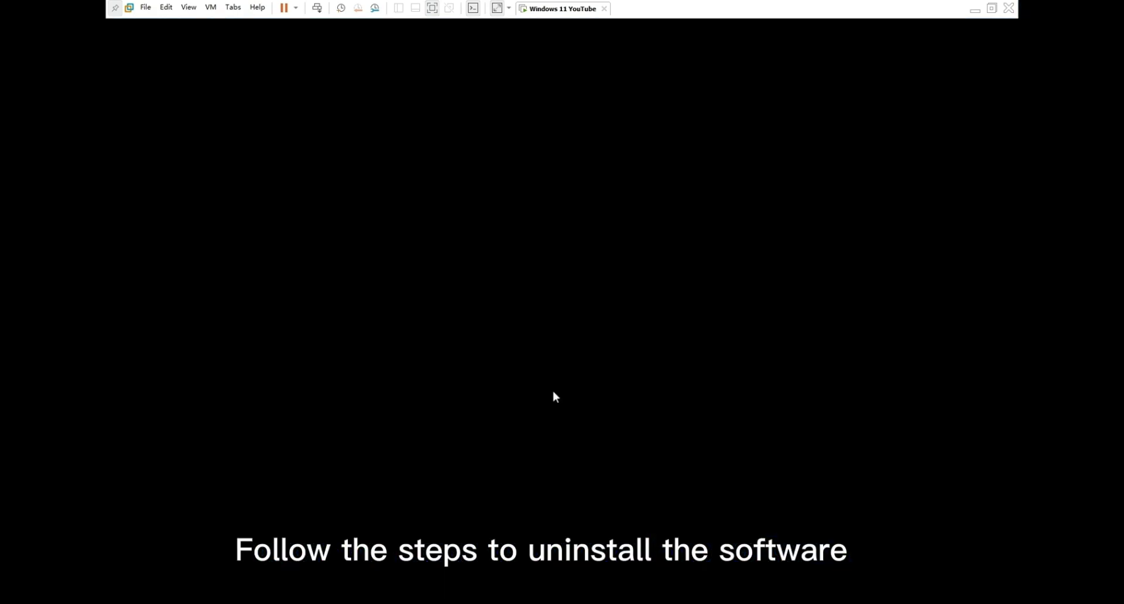
click(538, 410)
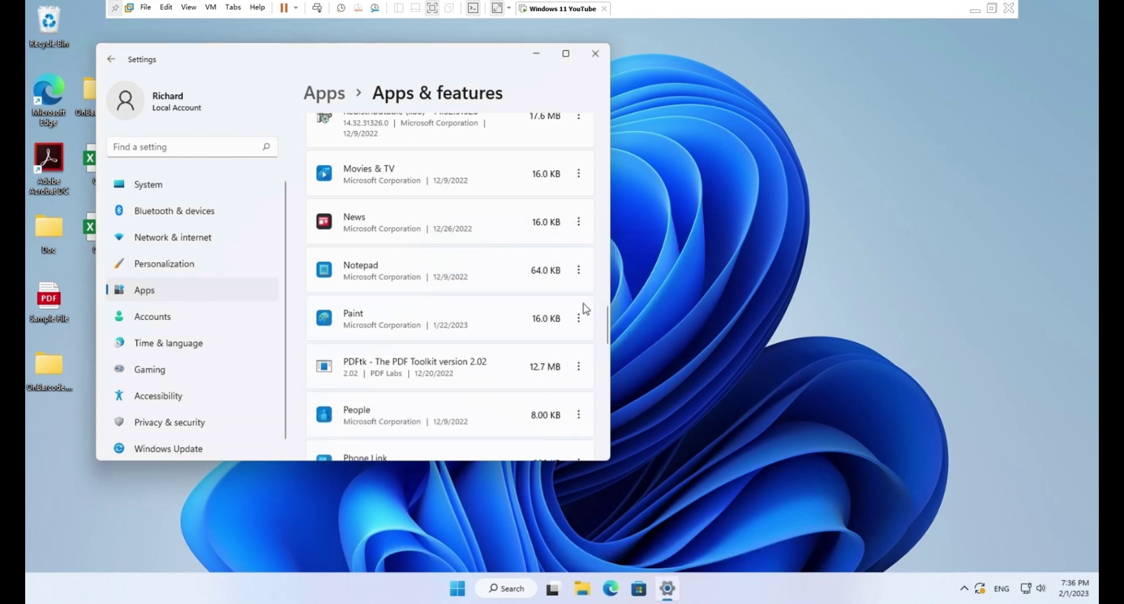
click(596, 53)
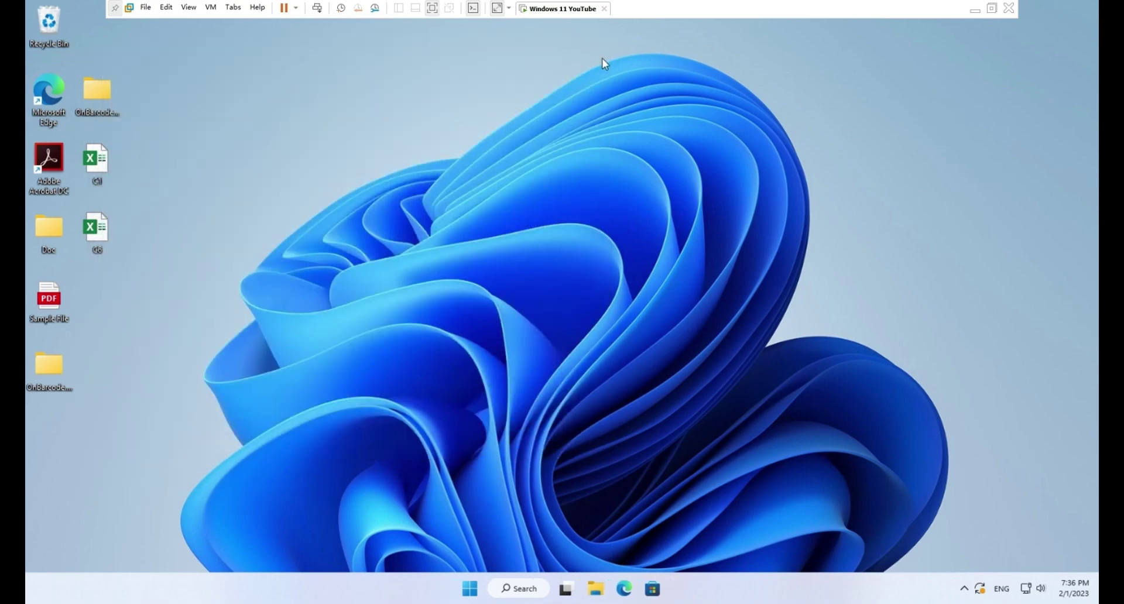